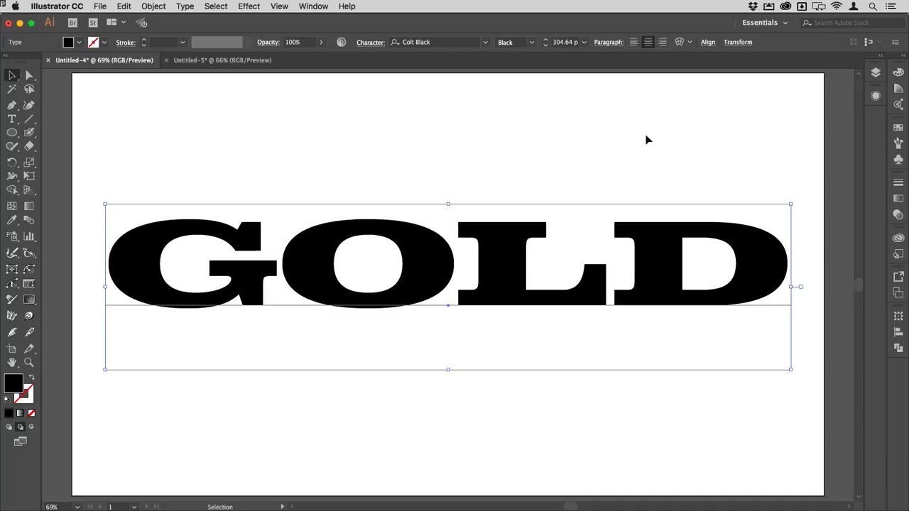
Examine the GOLD text's character-level appearance, return to the type object and set its fill to none
click(876, 100)
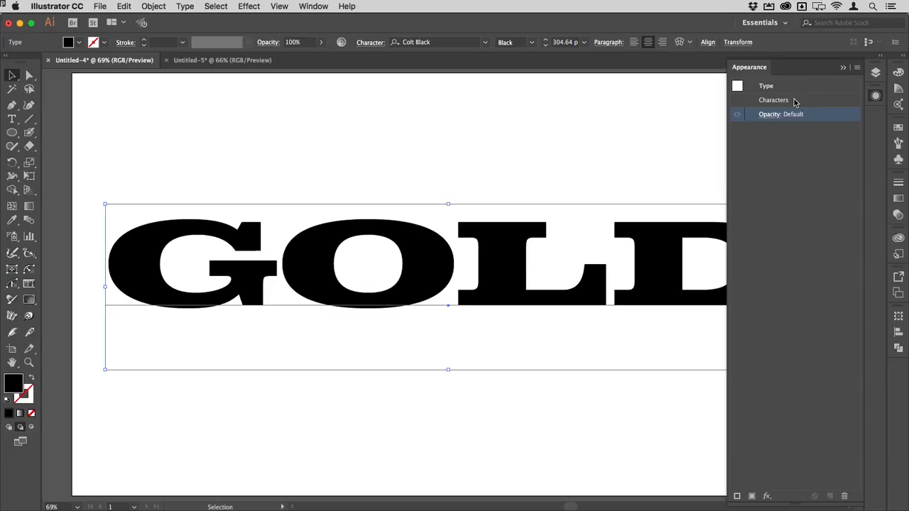
double_click(816, 101)
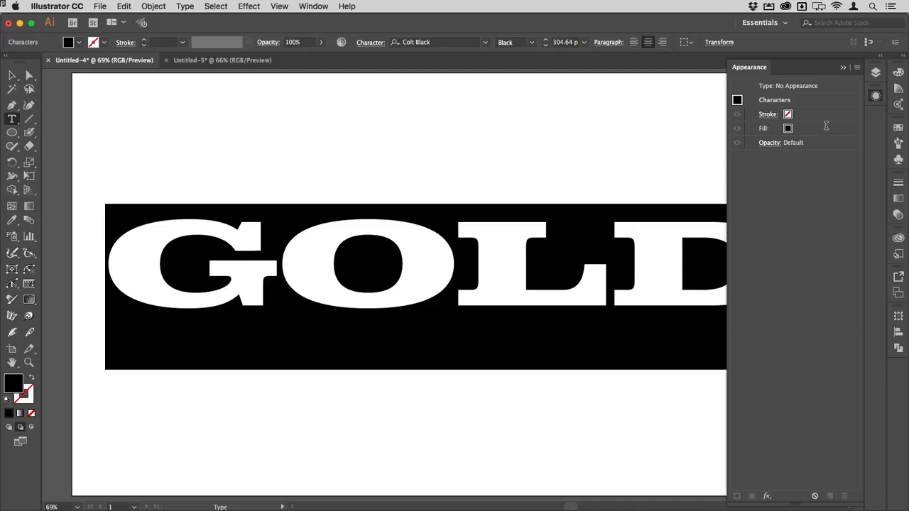
click(828, 86)
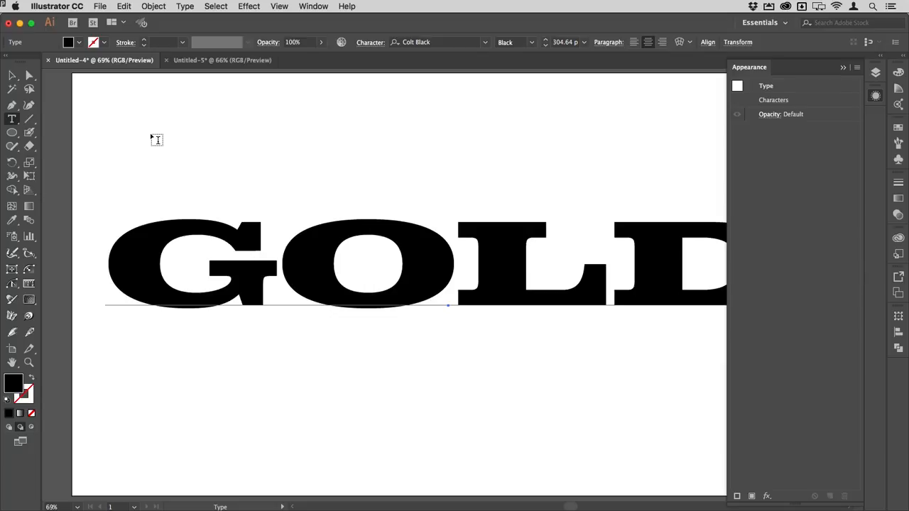
key(slash)
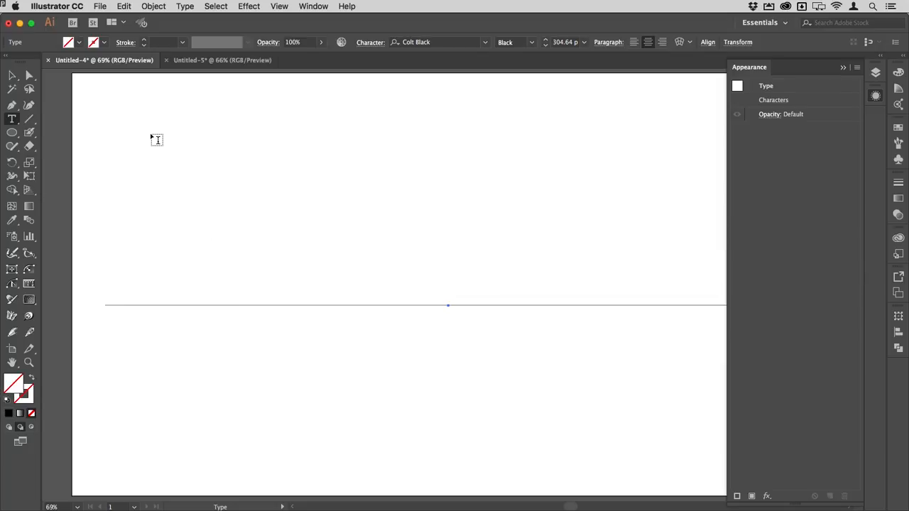
Check the unfilled GOLD text in outline view and return to preview
click(875, 96)
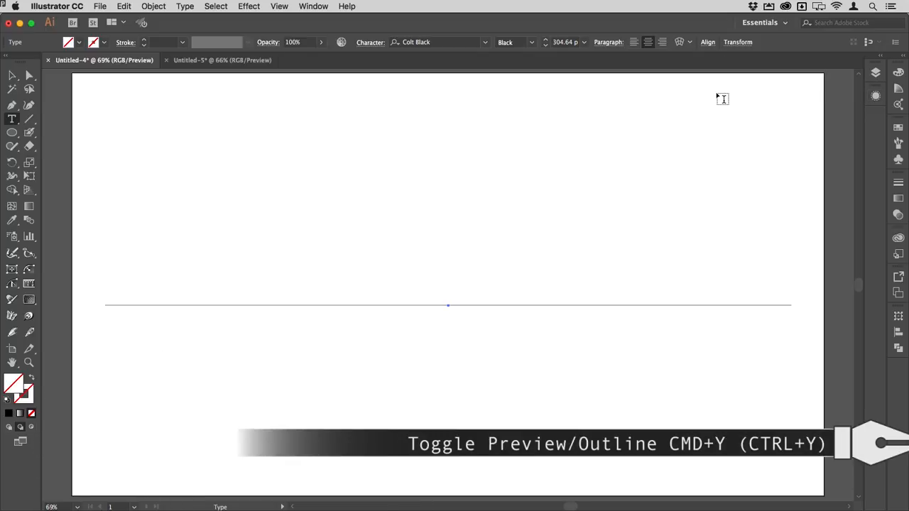
key(Escape)
key(super+y)
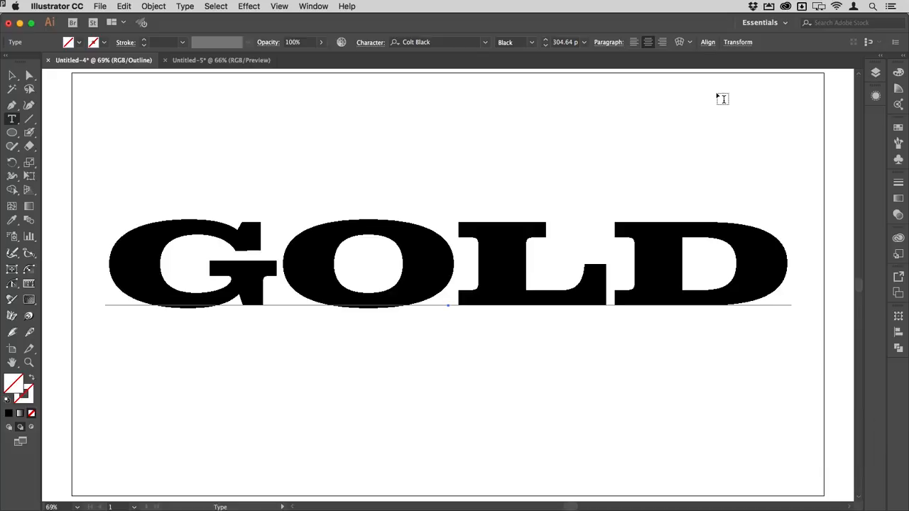
key(super+y)
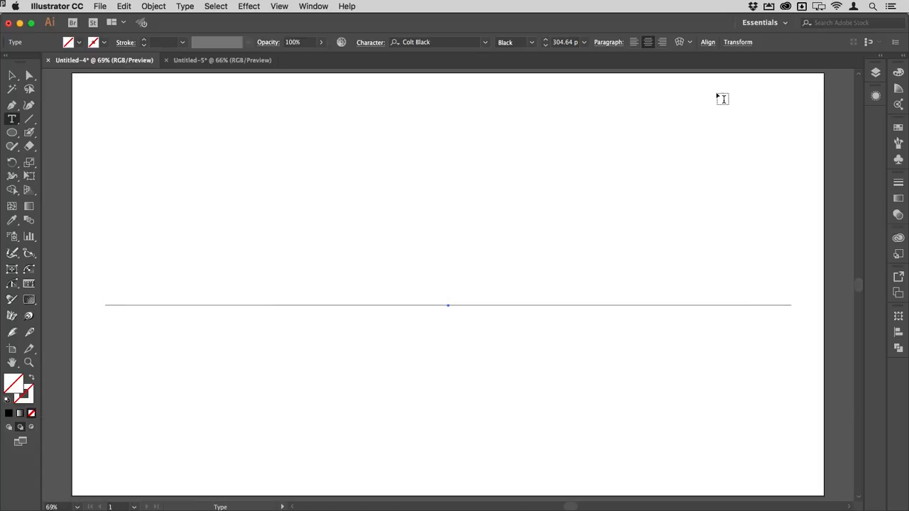
Add a new fill to the GOLD type object and open that fill's swatch choices
click(875, 95)
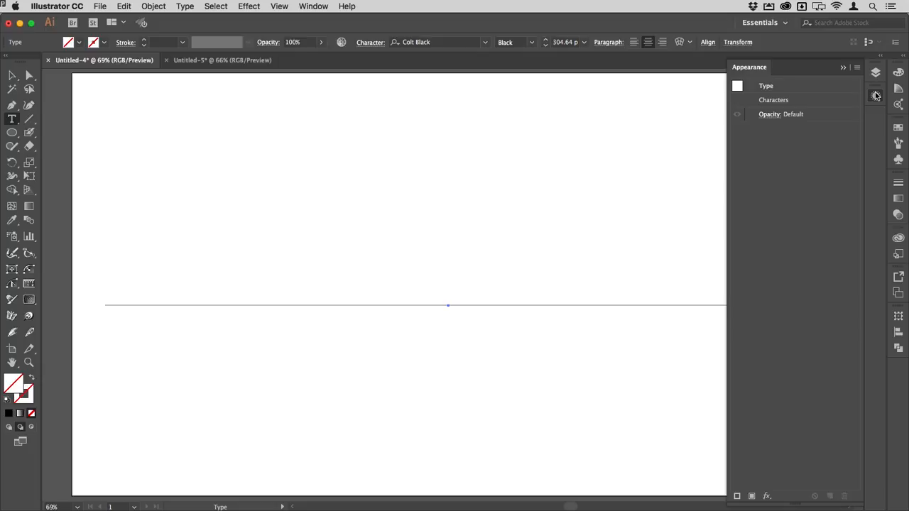
key(super+slash)
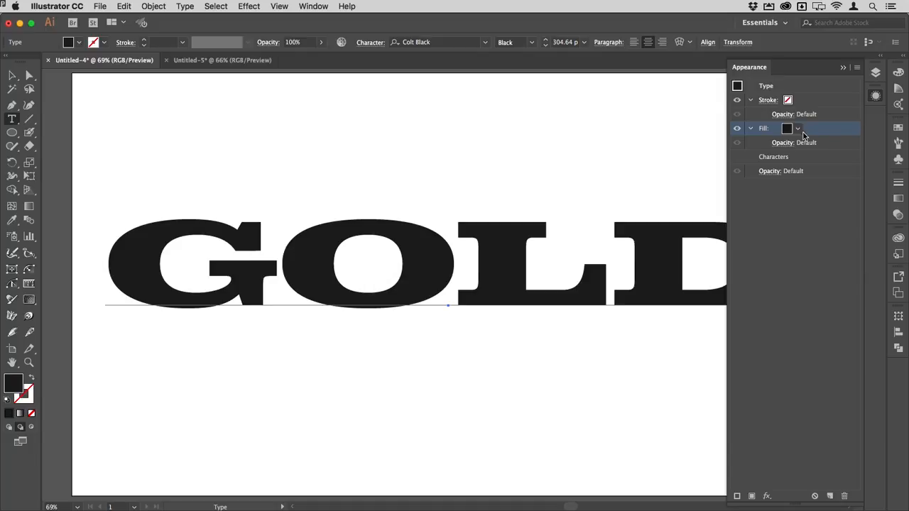
click(797, 130)
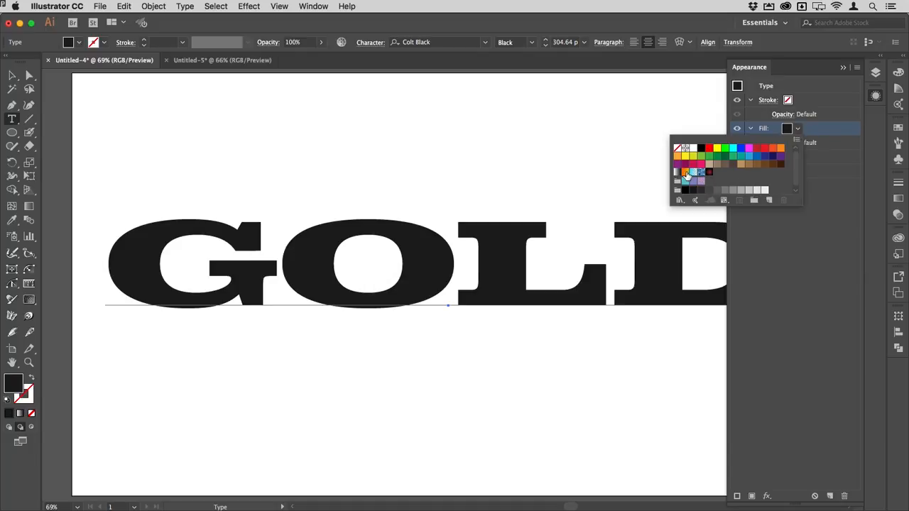
Try the preset gradient and pattern swatches on the GOLD text's new fill
click(677, 172)
click(685, 171)
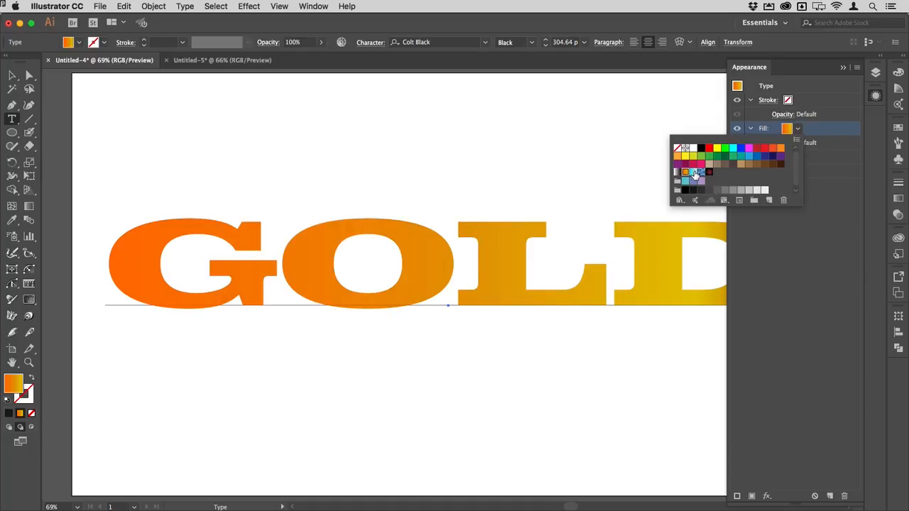
click(693, 172)
click(701, 172)
click(709, 171)
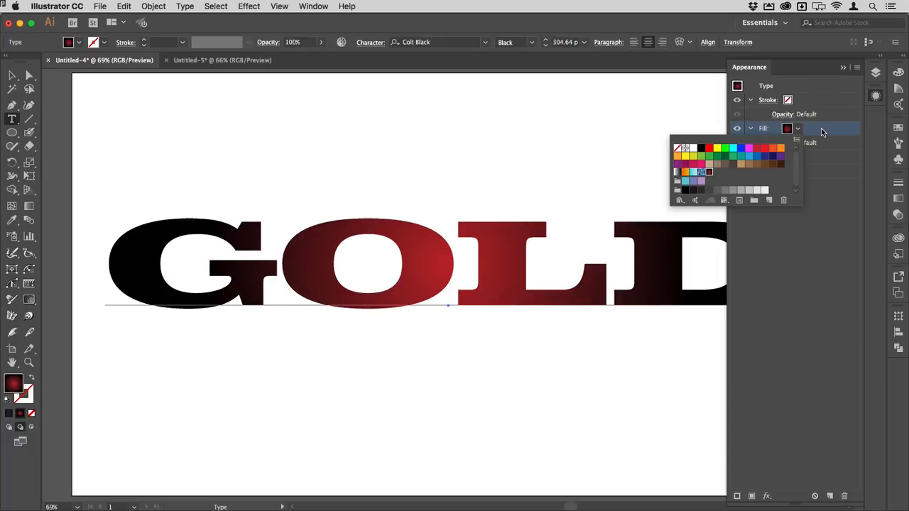
Load the Metals gradient library and apply its first gold gradient to the text's fill
click(679, 200)
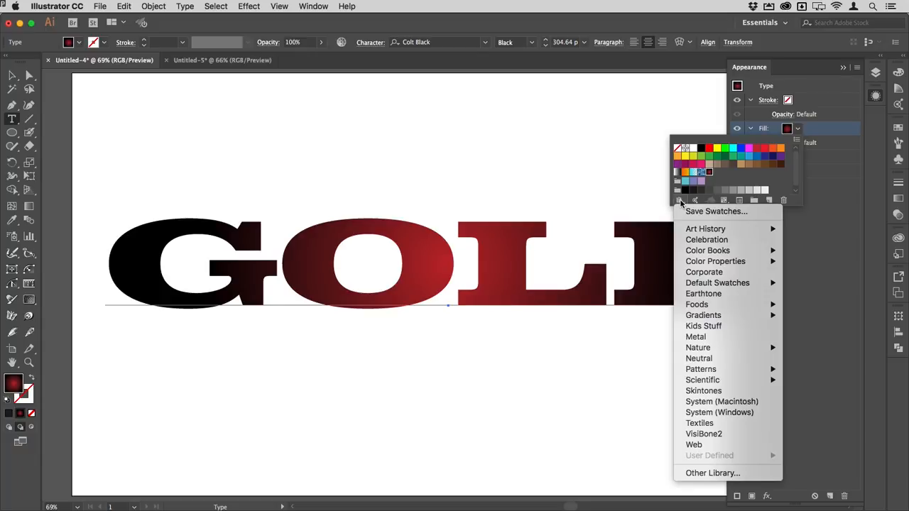
mouse_move(738, 316)
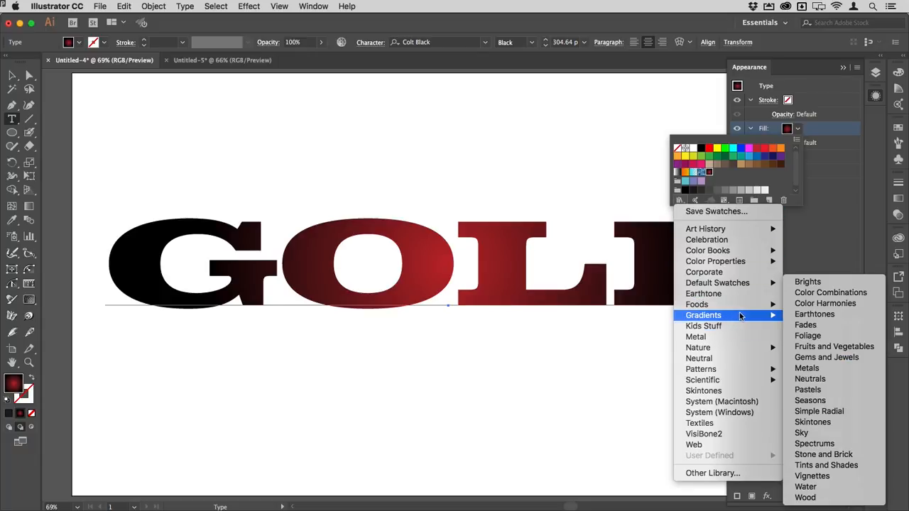
click(806, 368)
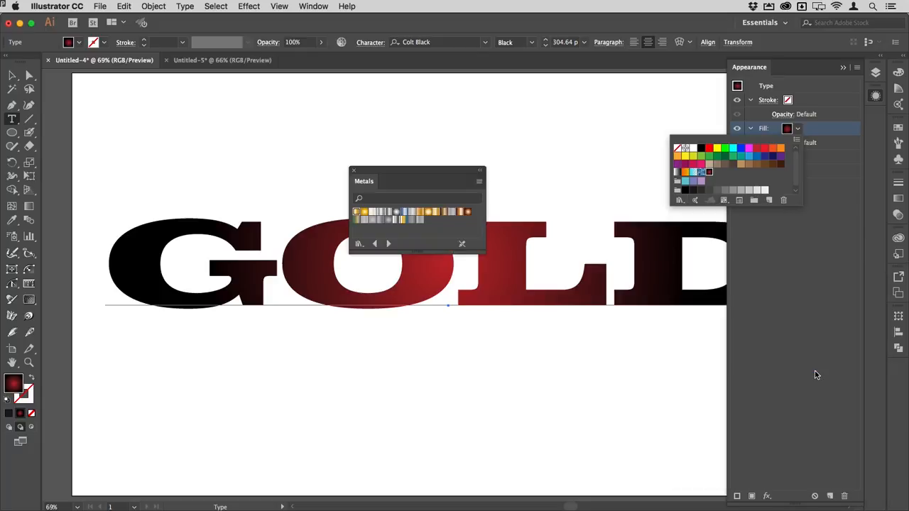
click(355, 215)
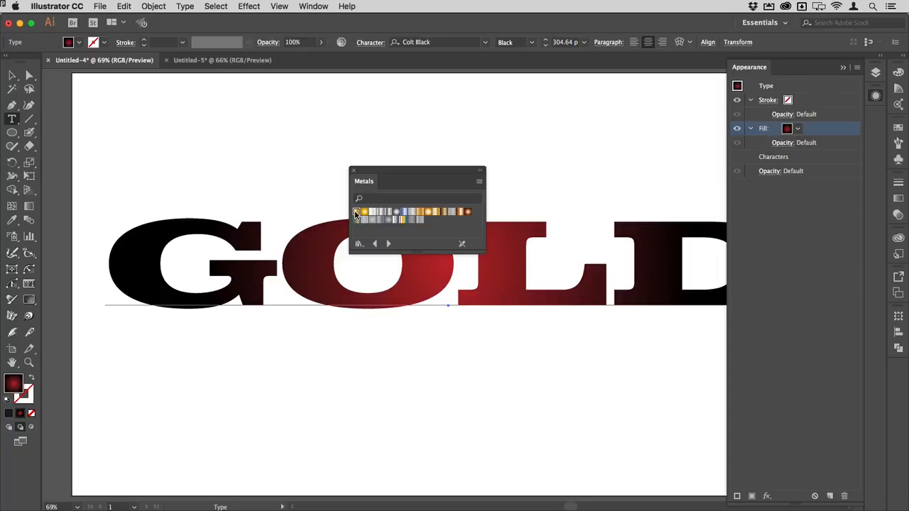
click(355, 214)
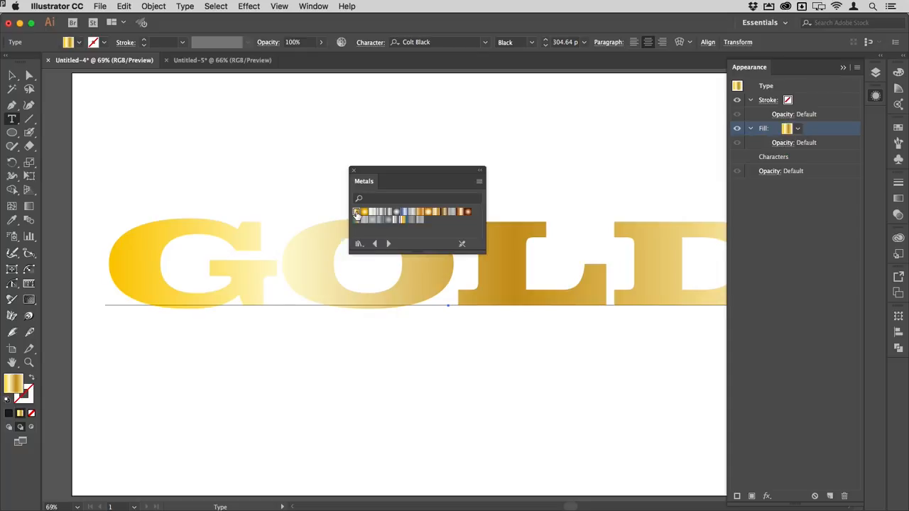
click(353, 172)
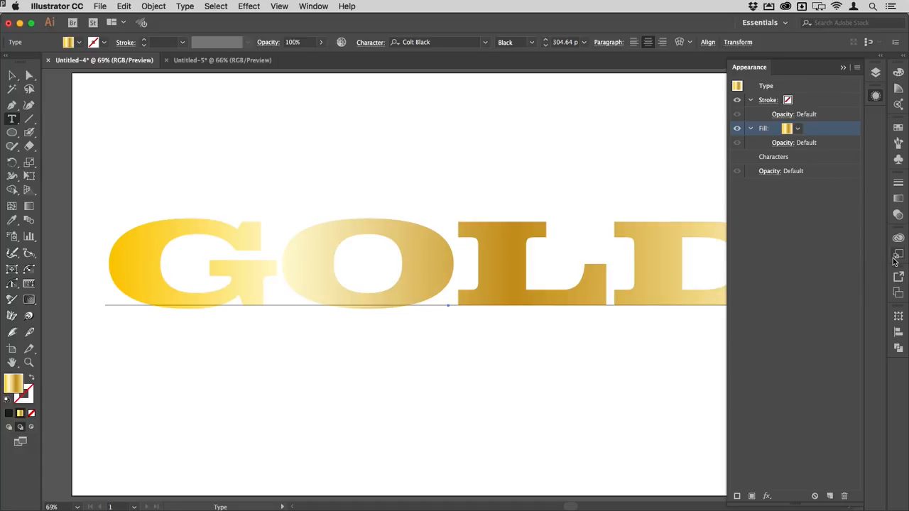
Remove the gradient's first yellow stop, move the pale stop to 0% and the light gold stop to about 30%
click(898, 199)
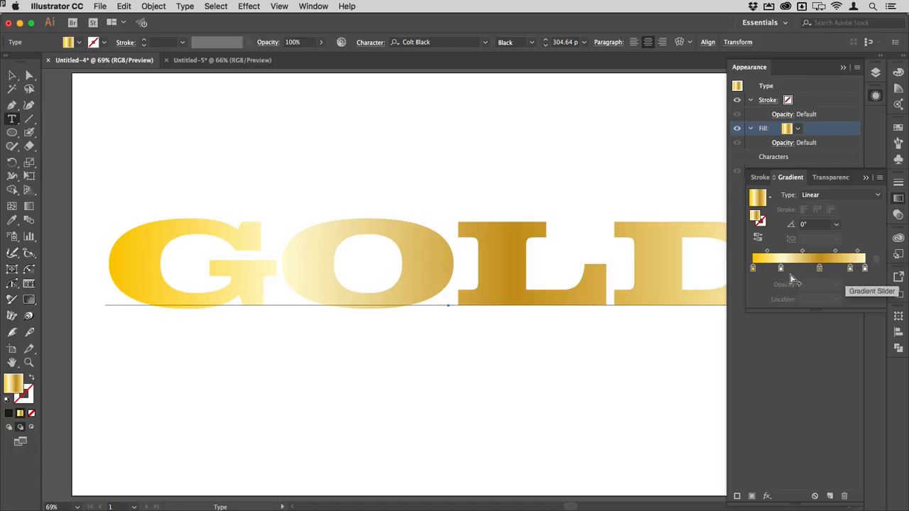
drag(753, 268, 767, 313)
drag(781, 270, 741, 272)
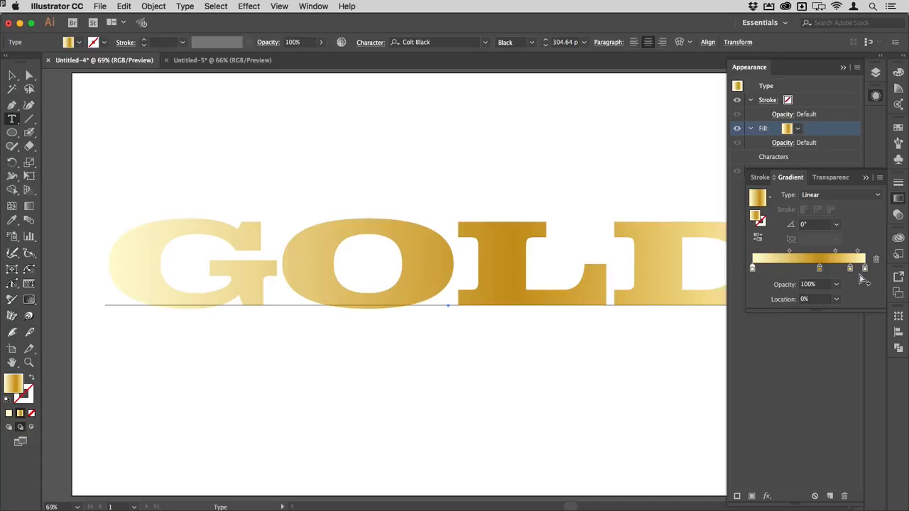
drag(850, 269, 785, 271)
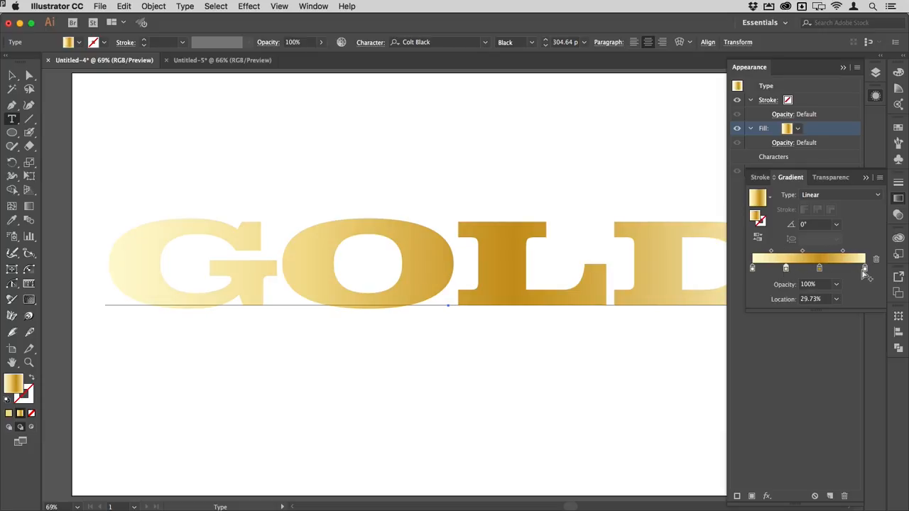
drag(864, 268, 862, 293)
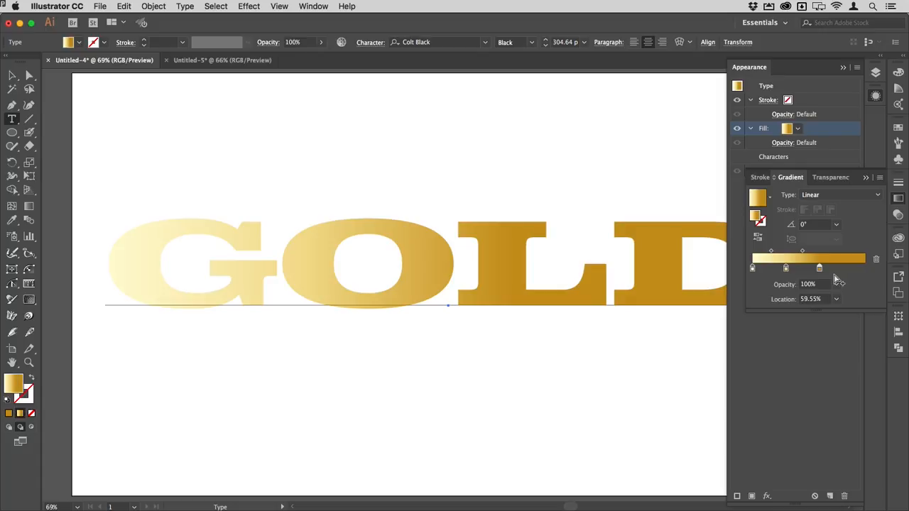
drag(820, 270, 865, 269)
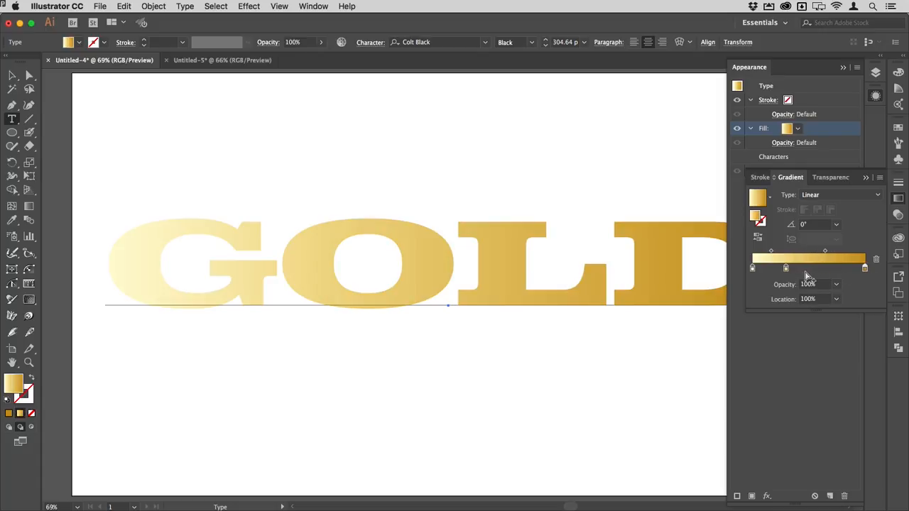
drag(787, 268, 799, 270)
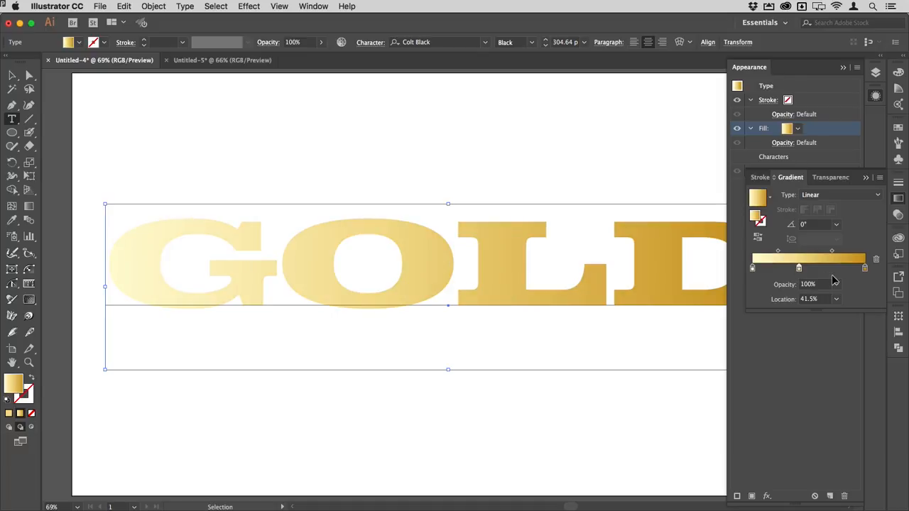
key(super+z)
key(super+z)
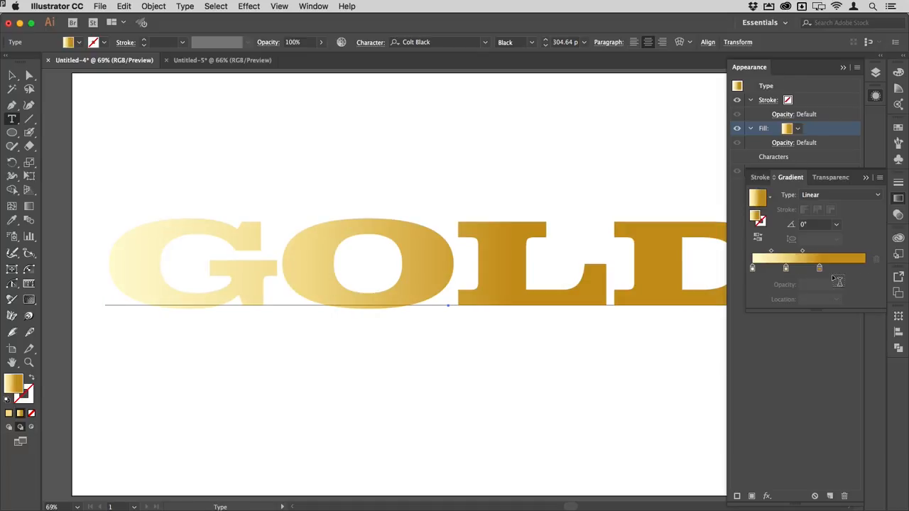
key(super+shift+z)
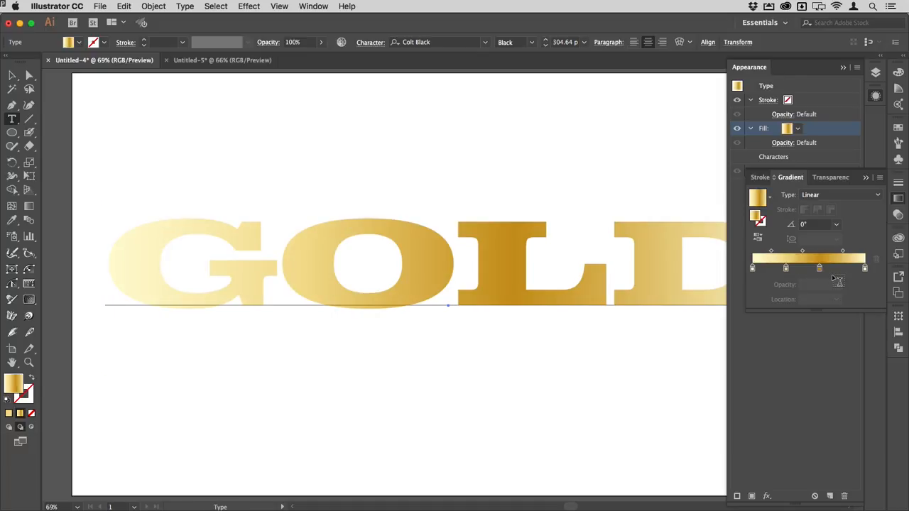
Move the dark gold stop to about 63% and darken it to HSB 42.97°, 92.26%, 65.88%
drag(819, 270, 822, 270)
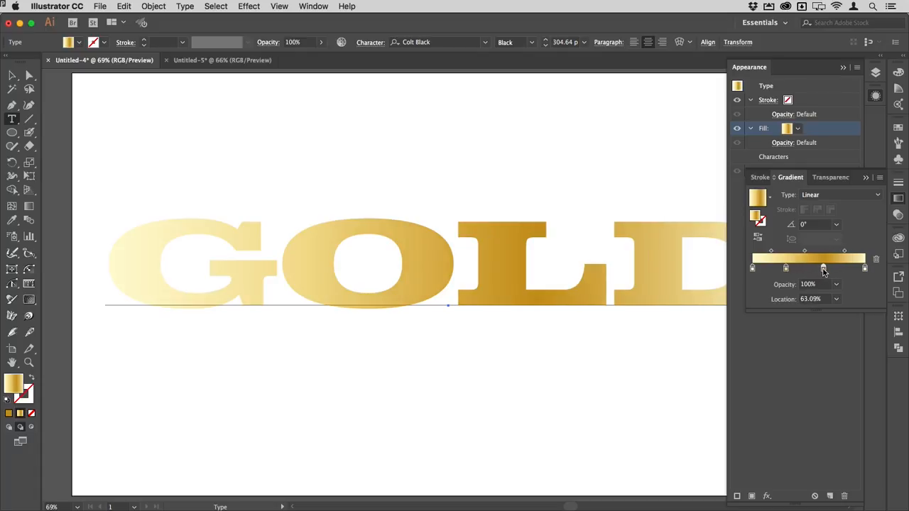
double_click(822, 269)
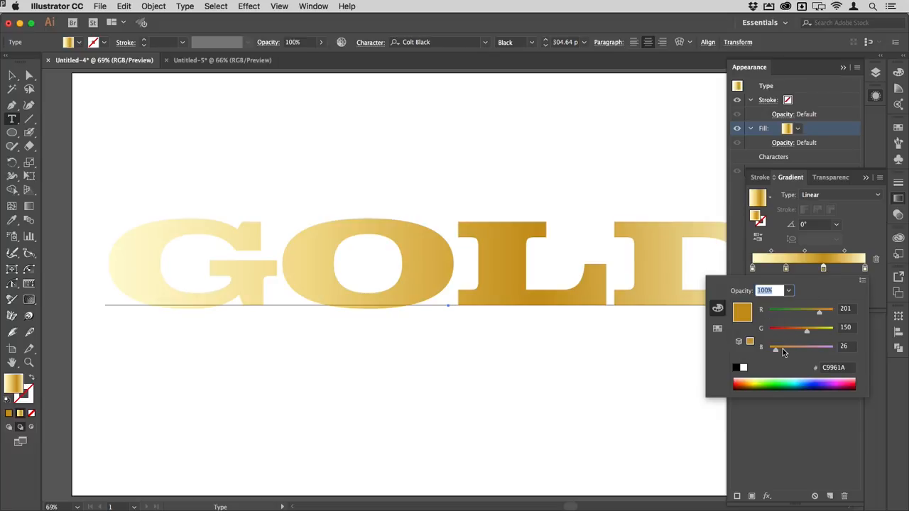
click(863, 285)
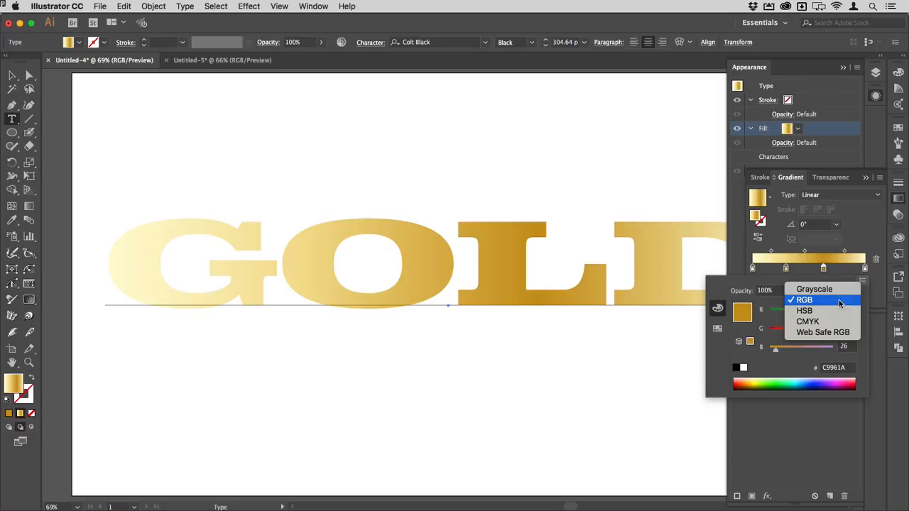
click(827, 310)
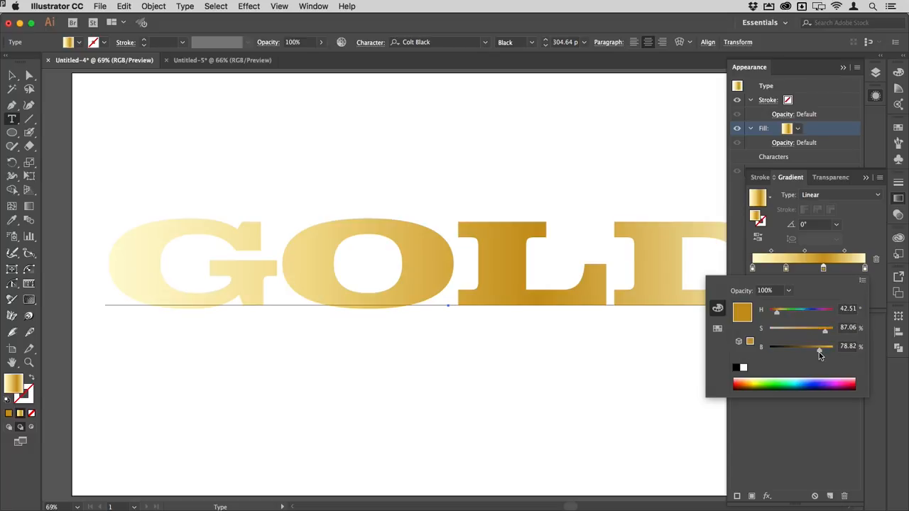
drag(819, 352, 827, 334)
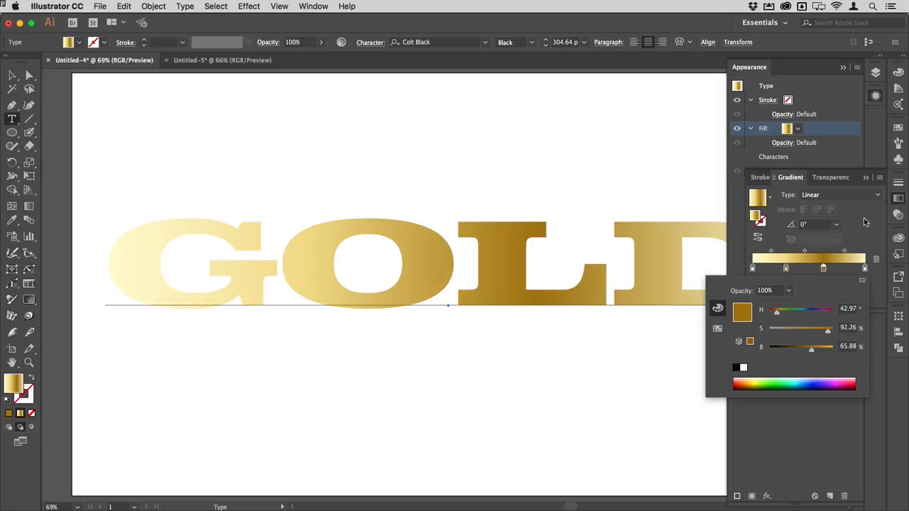
click(892, 203)
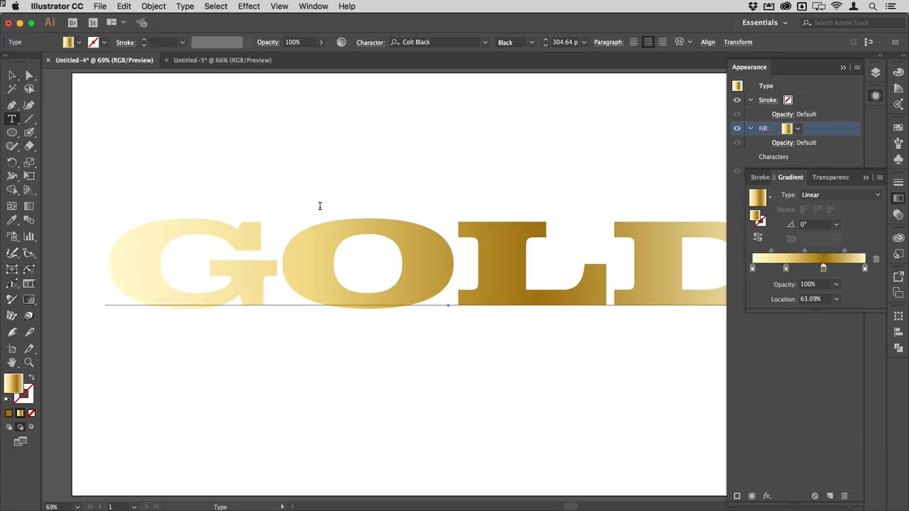
Redirect the gold gradient with the Gradient tool to run vertically at -90° from above the letters to below them
key(g)
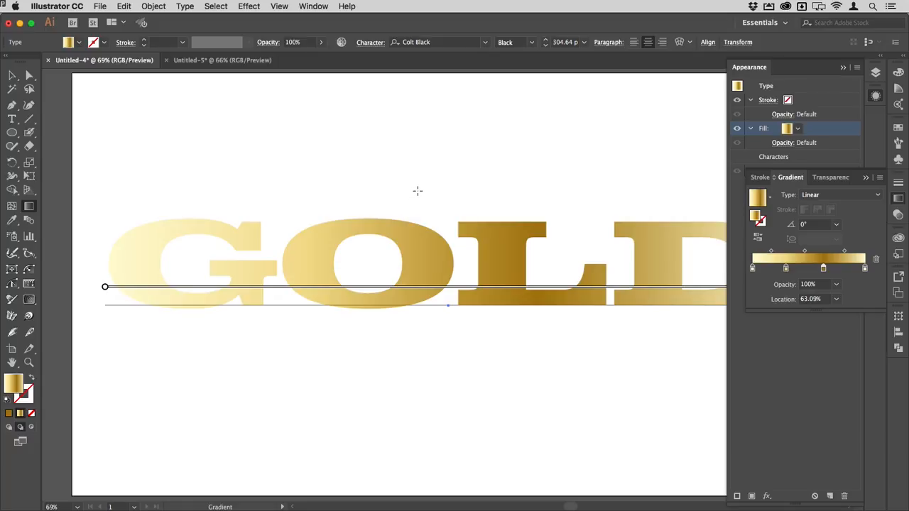
drag(417, 190, 419, 349)
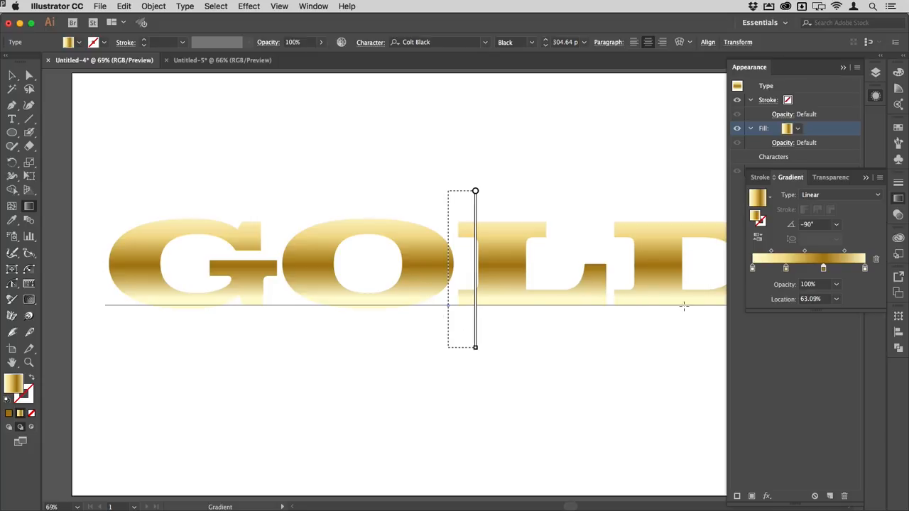
click(898, 200)
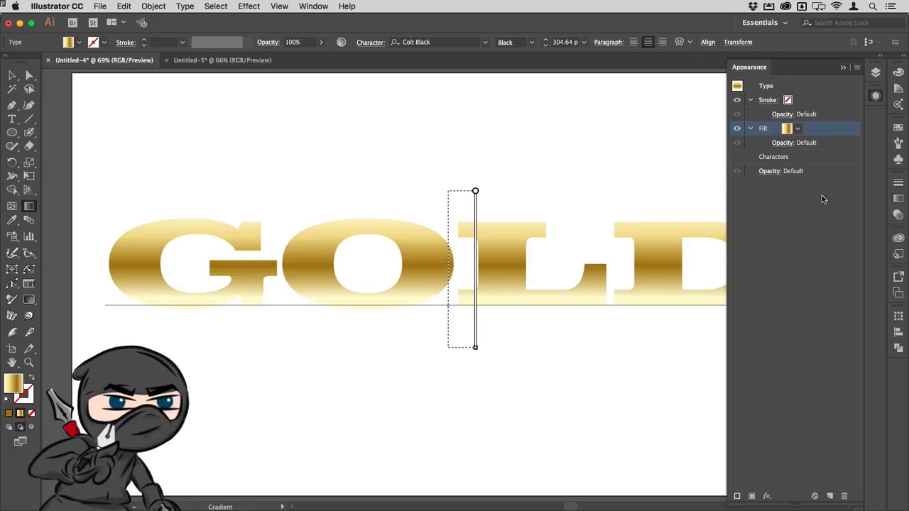
Add a second fill to the text above the existing one and apply the original gold gradient swatch to it
key(super)
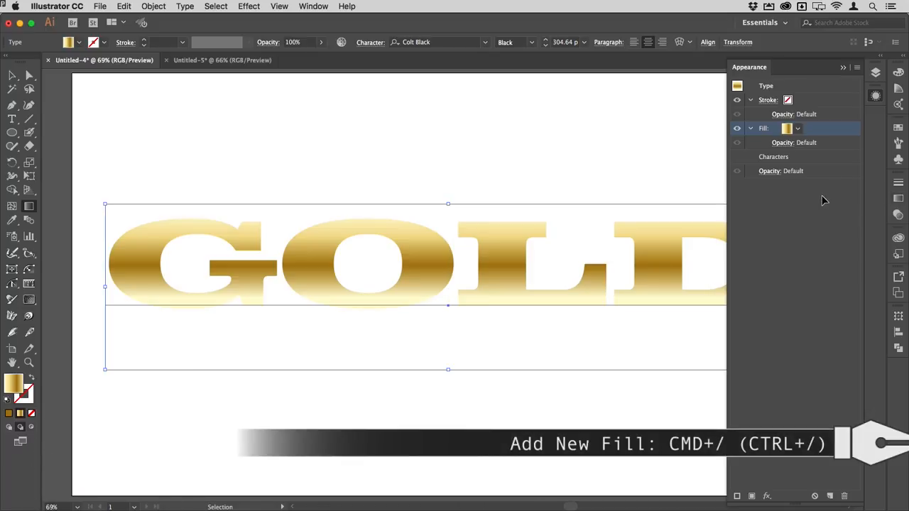
key(super+slash)
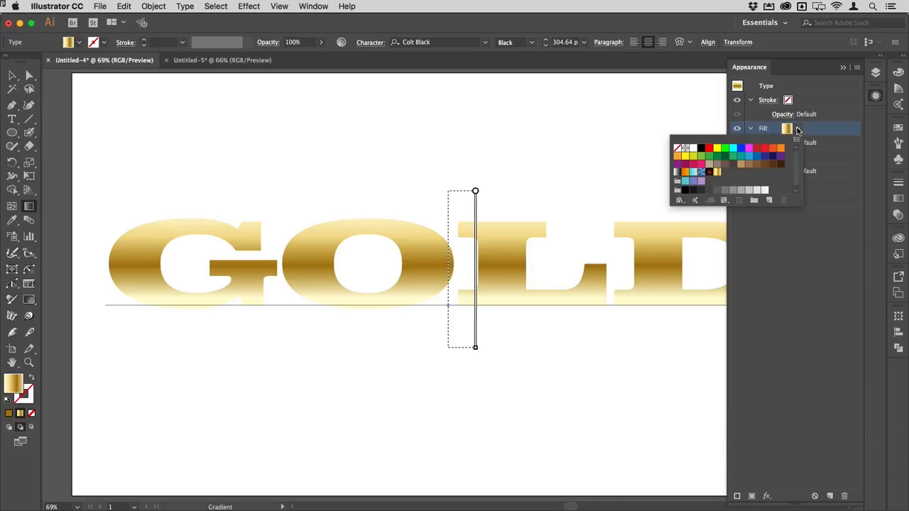
click(797, 128)
click(717, 175)
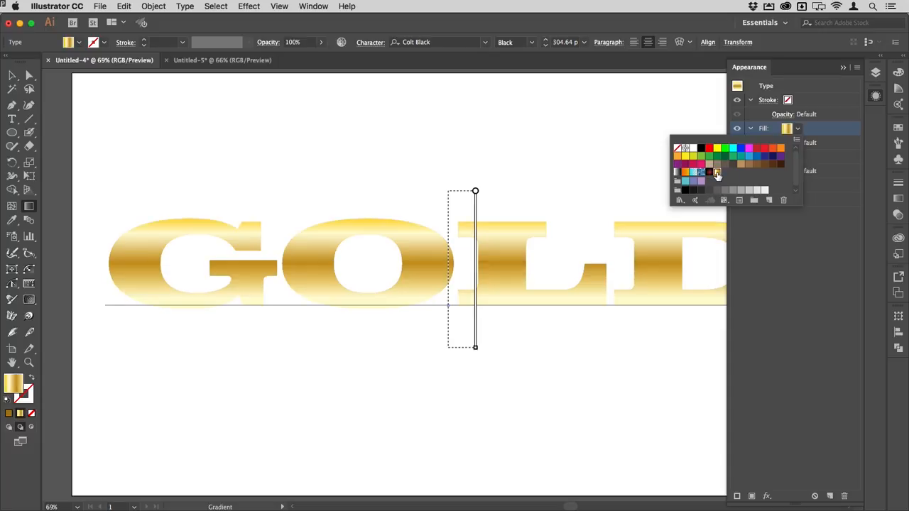
click(836, 134)
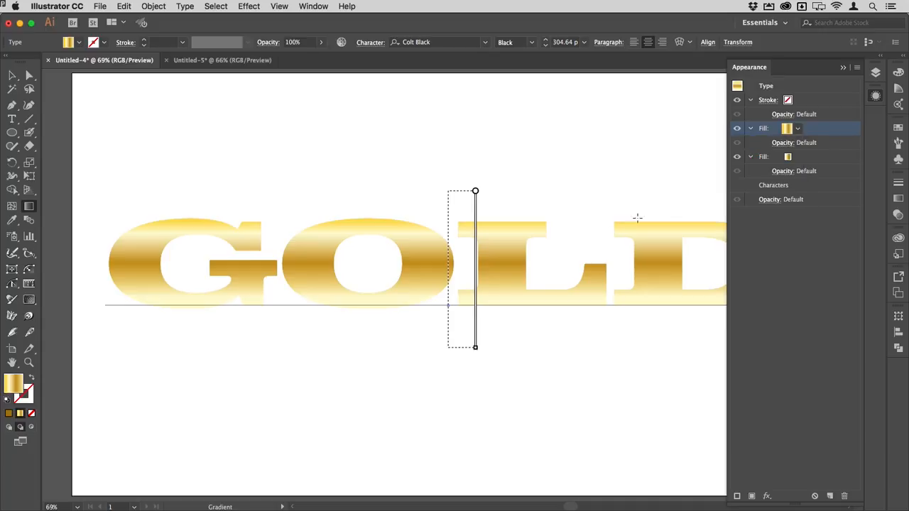
click(737, 129)
click(737, 129)
Apply an Offset Path effect of -3 mm with miter joins to the upper gold fill
click(260, 5)
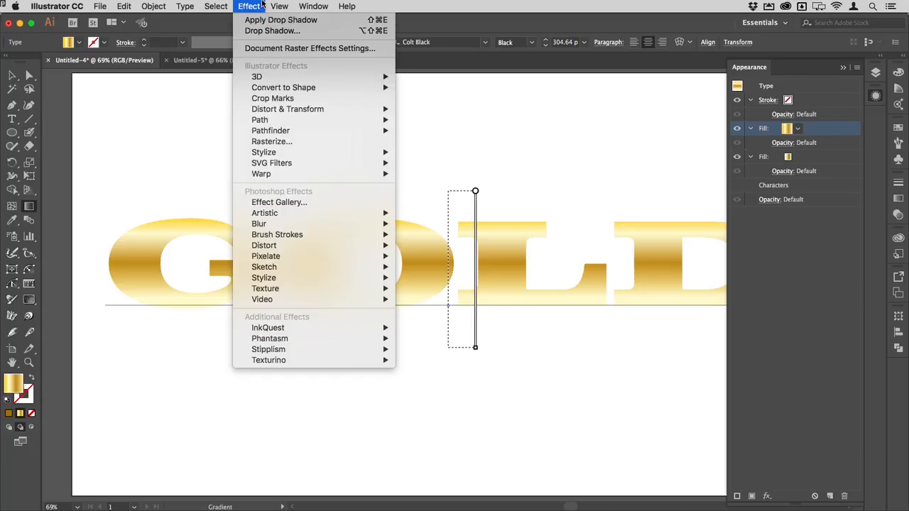
mouse_move(368, 119)
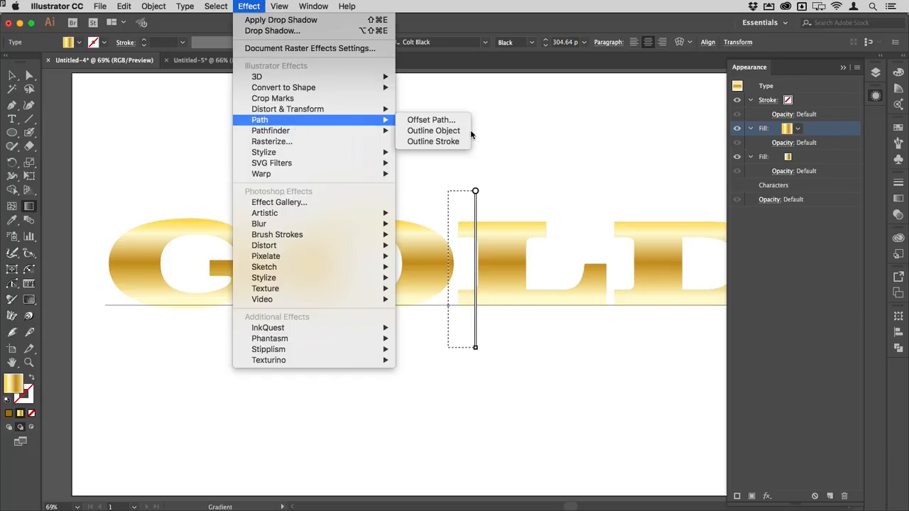
click(451, 119)
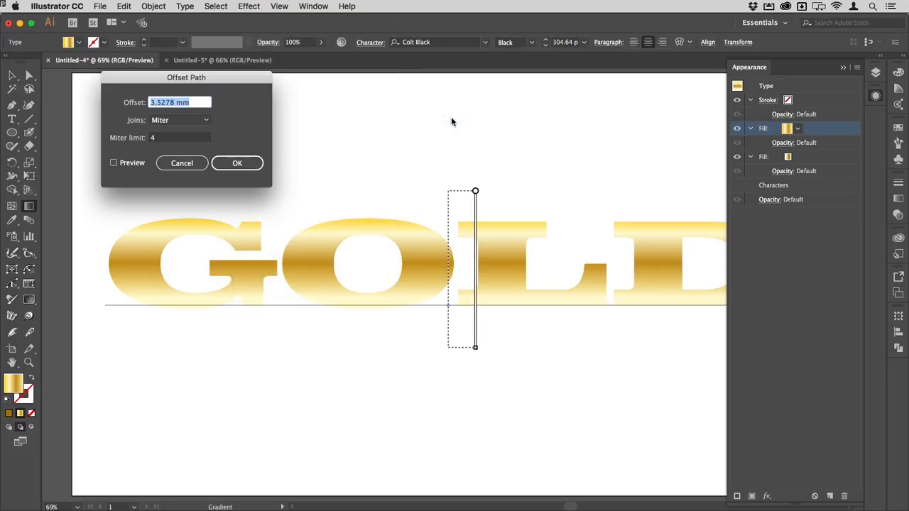
click(131, 164)
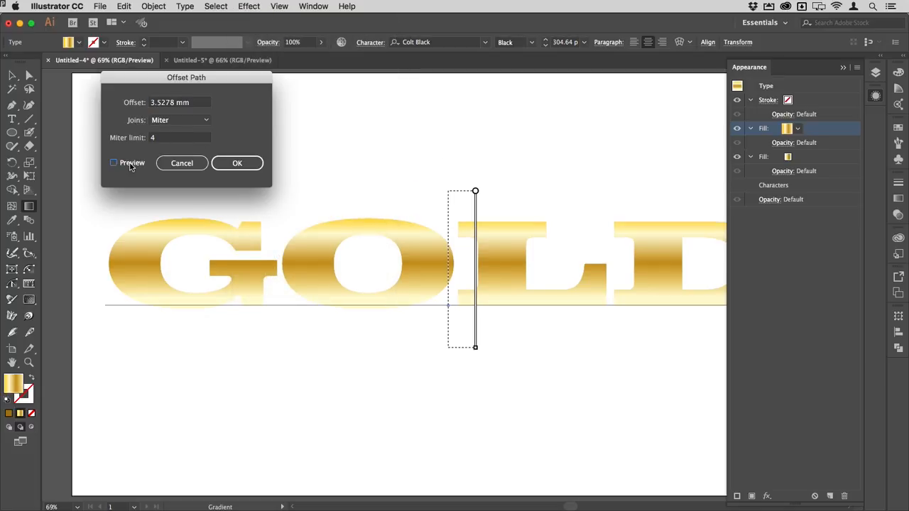
click(196, 102)
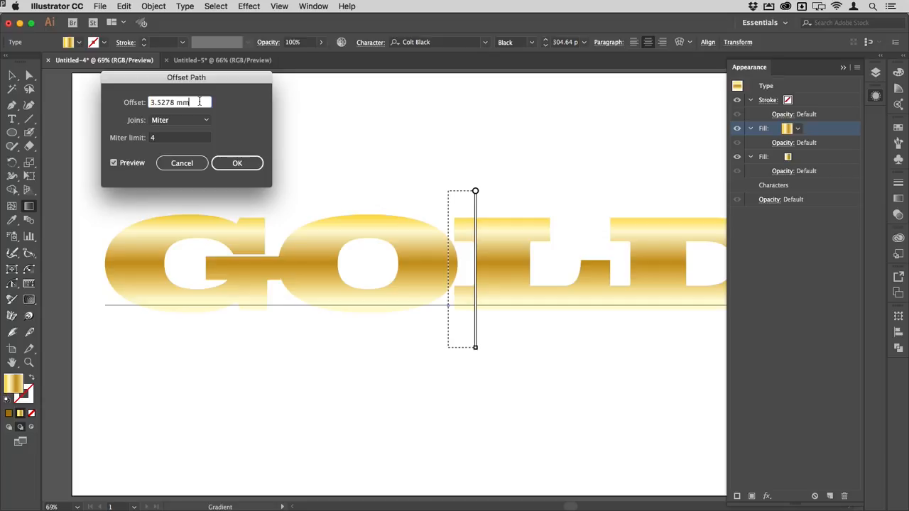
key(Down)
key(Down)
key(Down)
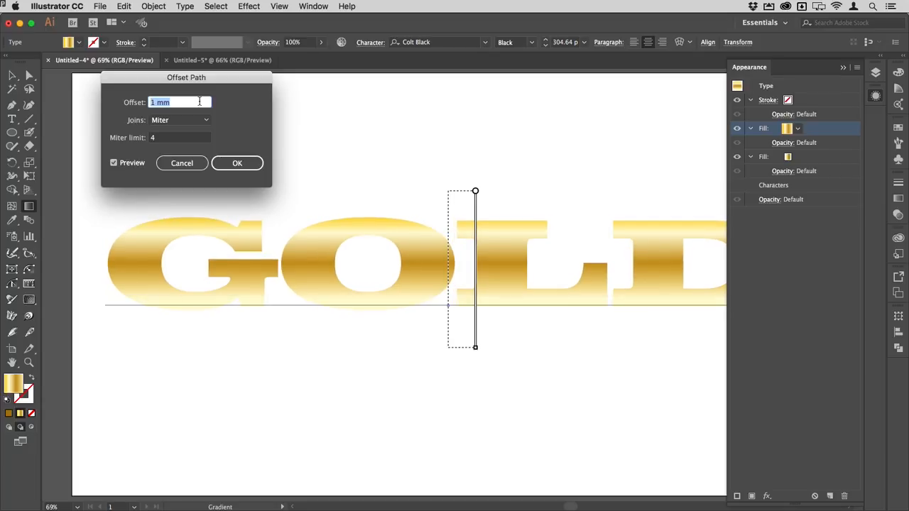
key(Down)
key(Down)
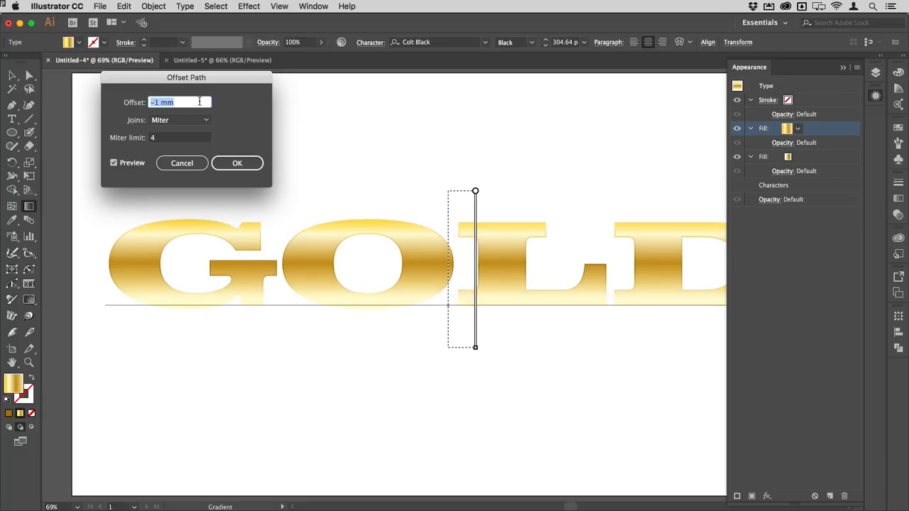
key(Down)
key(Down)
key(Down)
key(Down)
key(Down)
key(Down)
key(Down)
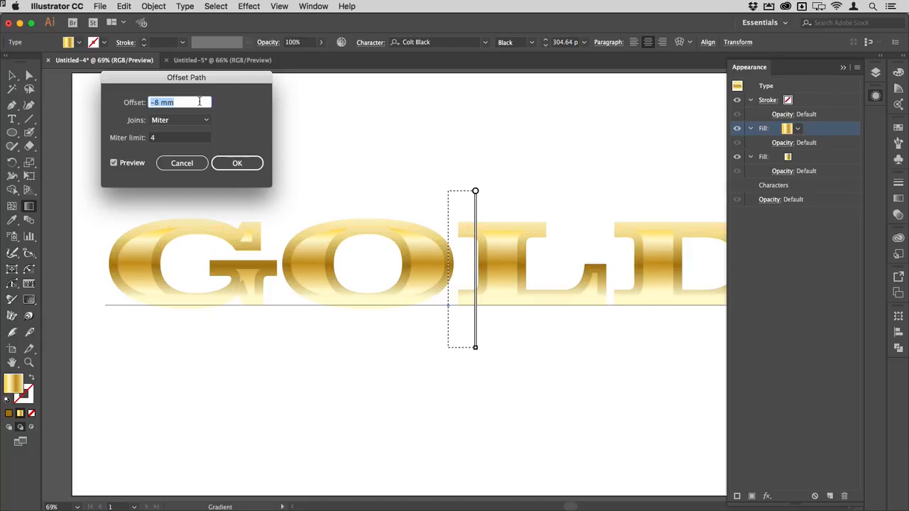
key(Up)
key(Up)
key(Up)
key(Up)
key(Up)
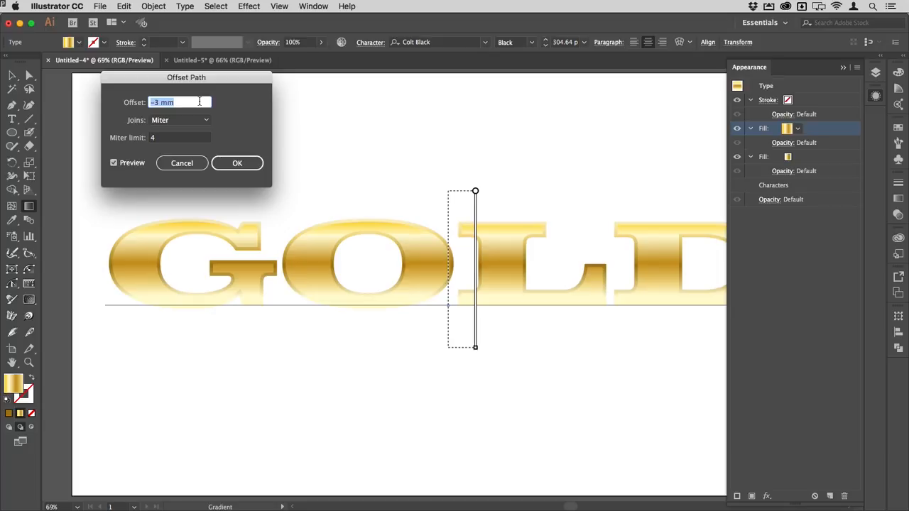
key(Return)
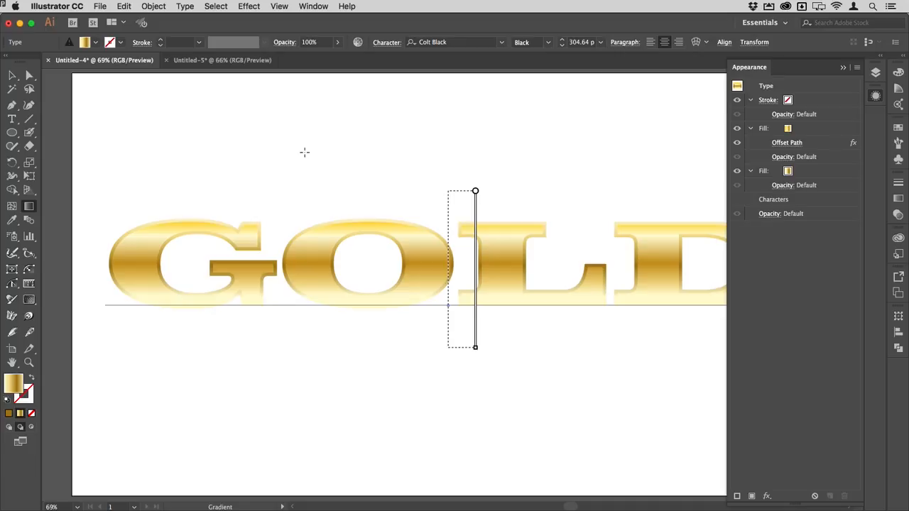
Add a Drop Shadow effect in Multiply mode to the lower gold fill, with preview on and opacity at 50%
click(832, 171)
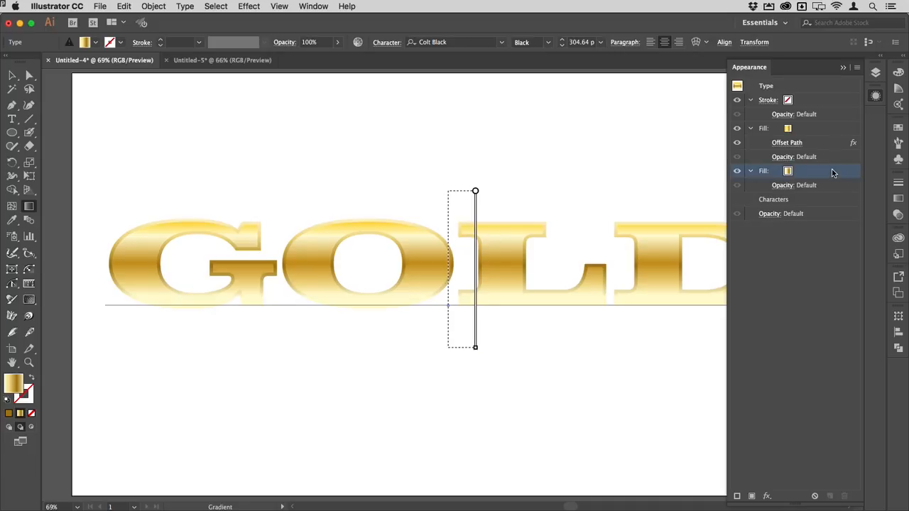
click(255, 5)
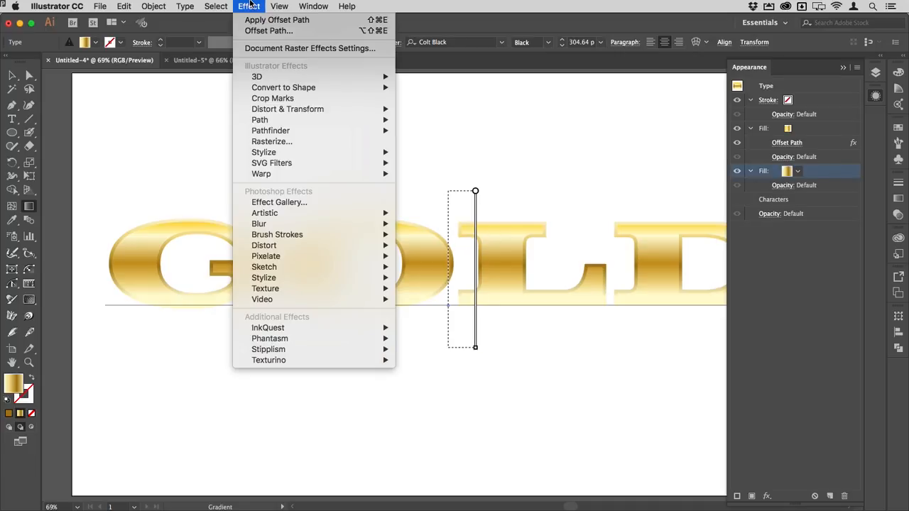
mouse_move(285, 158)
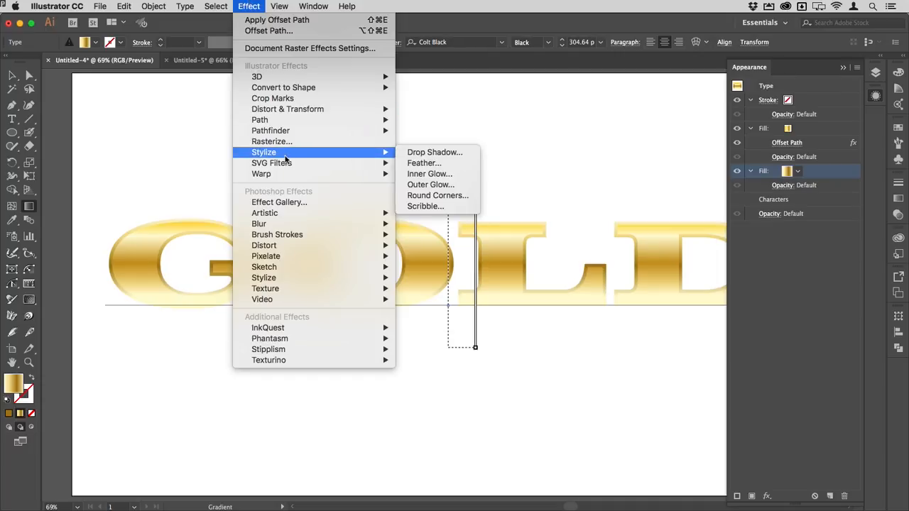
click(453, 152)
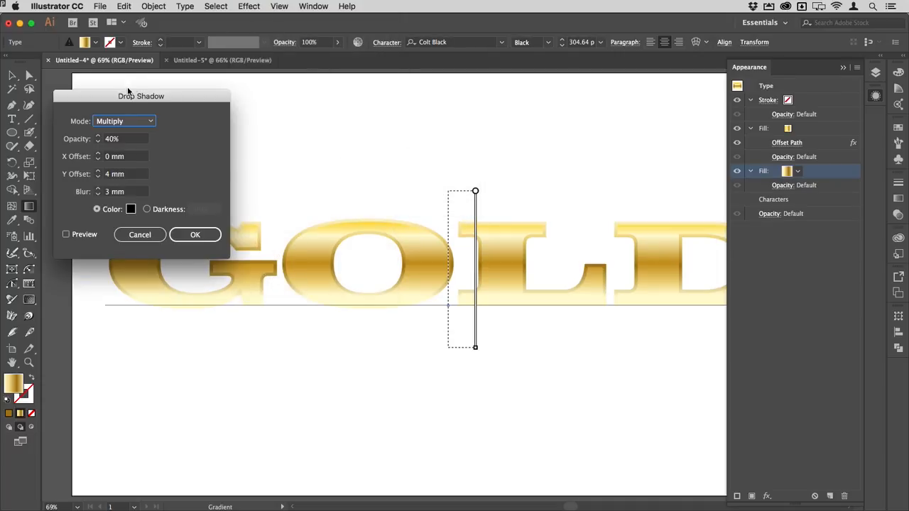
drag(166, 95, 167, 74)
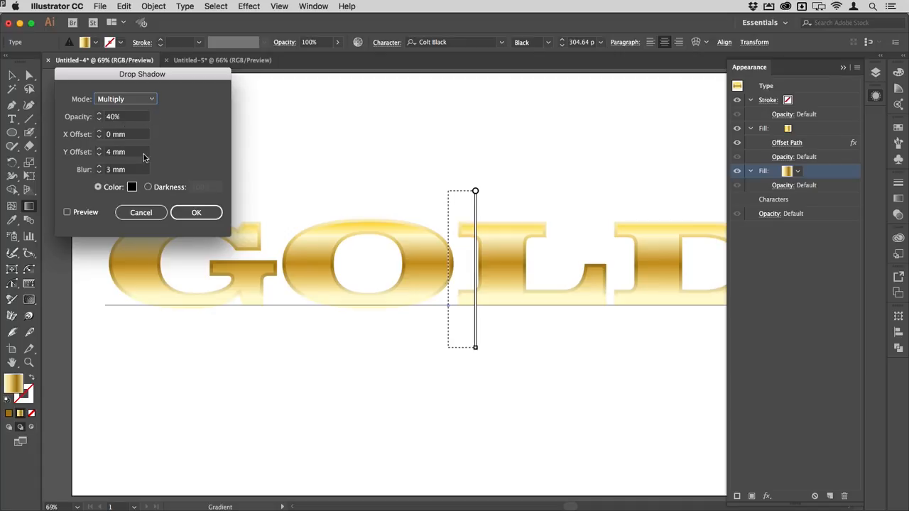
click(82, 213)
click(130, 116)
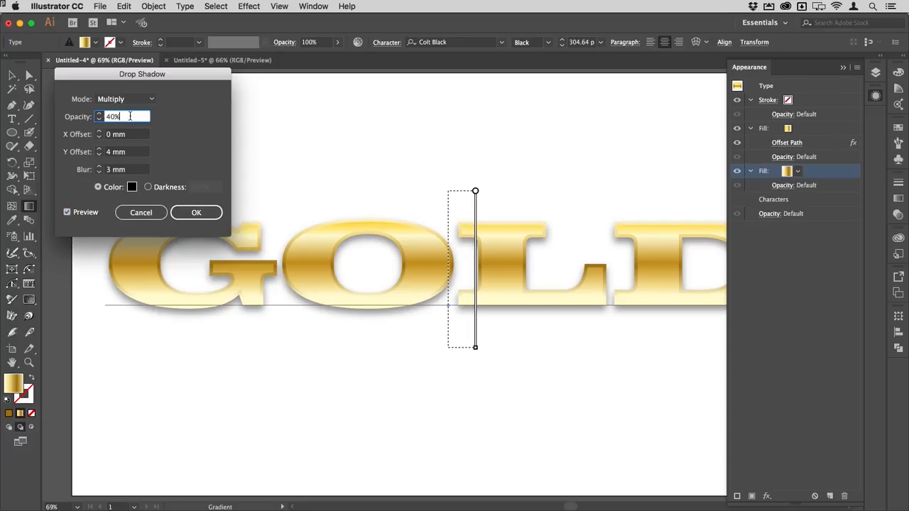
key(shift+Up)
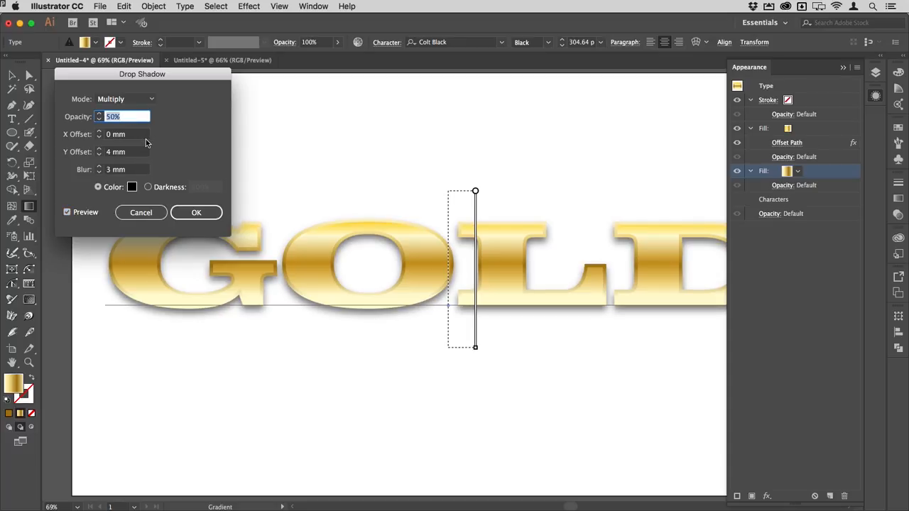
Set the drop shadow's Y offset to 3 mm and its blur to 4 mm, and apply the effect
scroll(142, 152, down, 2)
click(133, 151)
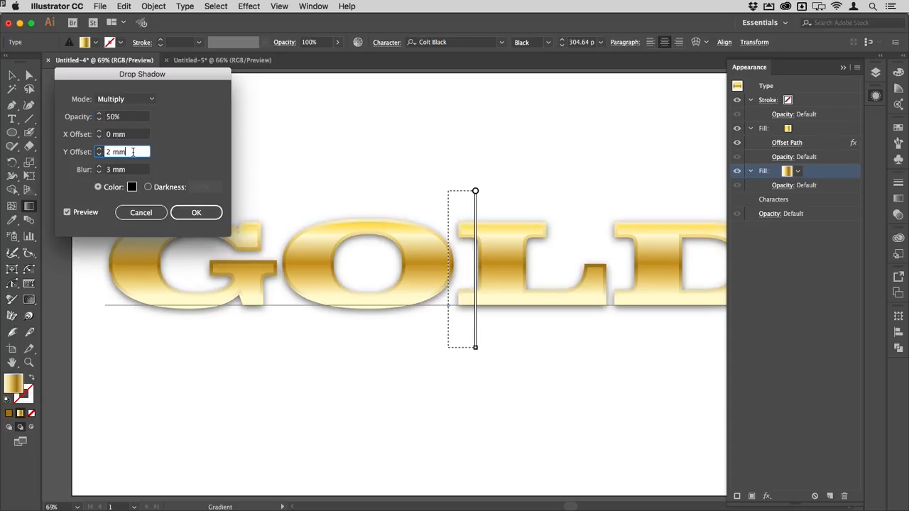
key(Up)
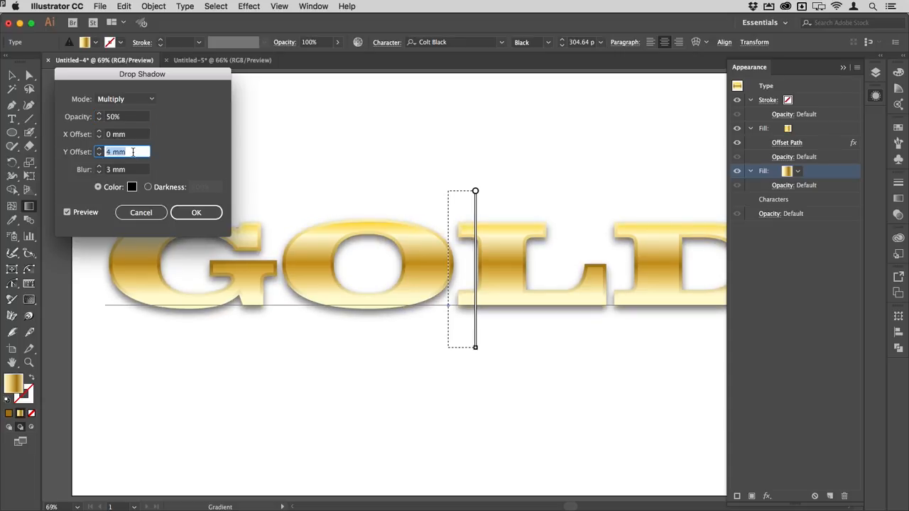
click(139, 171)
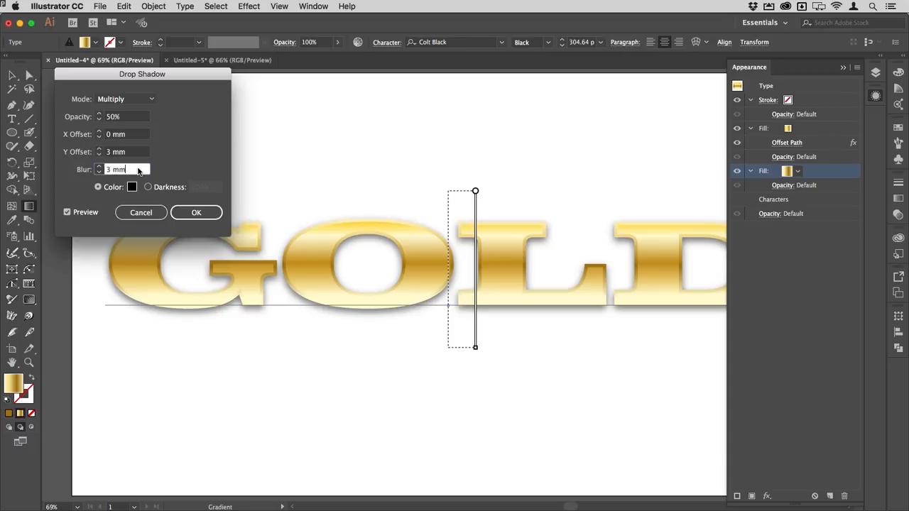
key(Up)
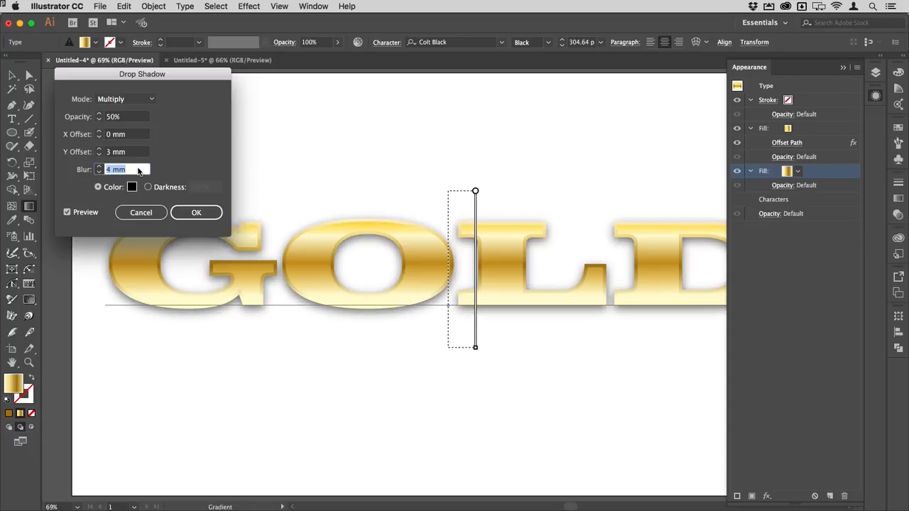
click(190, 213)
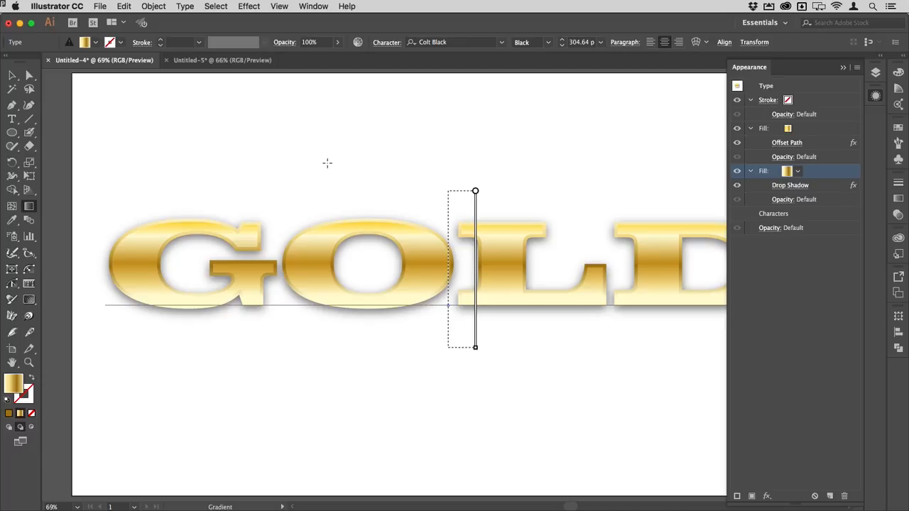
Apply the White, Black gradient swatch to the text's stroke
click(788, 100)
click(796, 101)
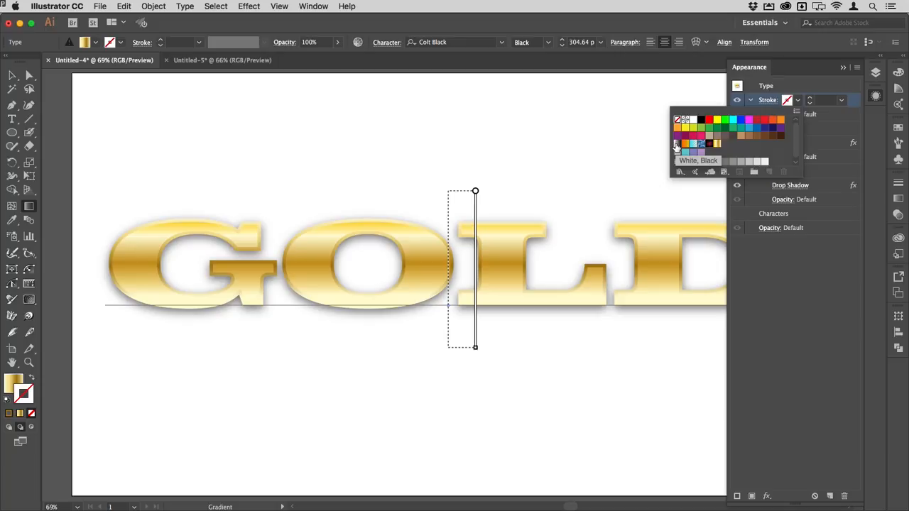
click(676, 145)
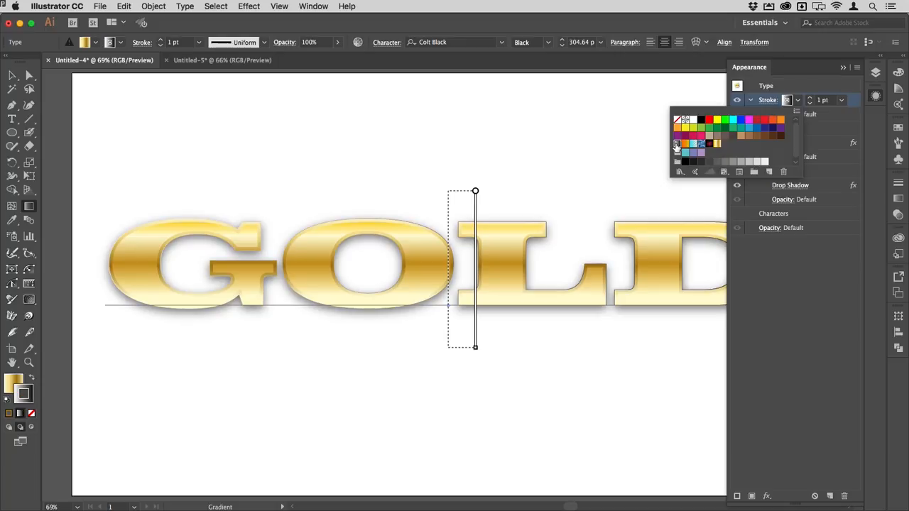
Set the weight of the text's gradient stroke to 8 pt
click(825, 100)
text(7)
key(Return)
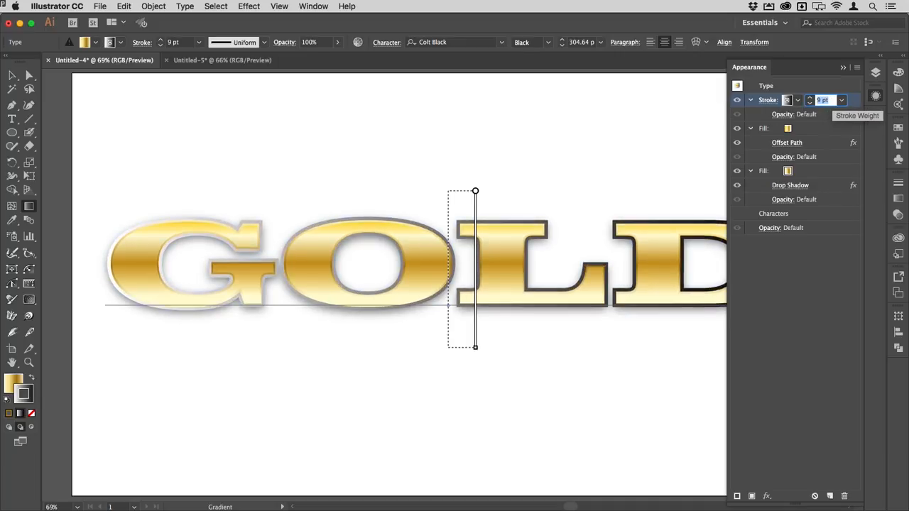
text(12)
key(Return)
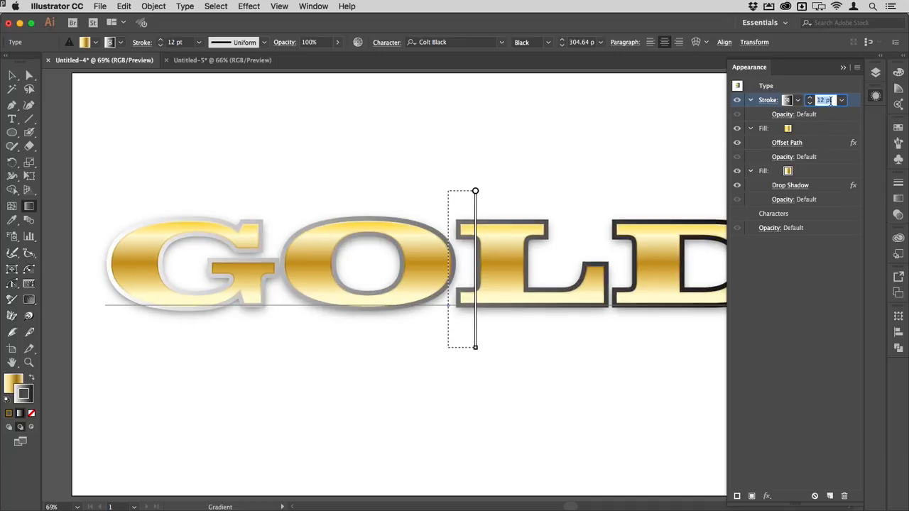
key(Down)
key(Down)
key(Down)
key(Down)
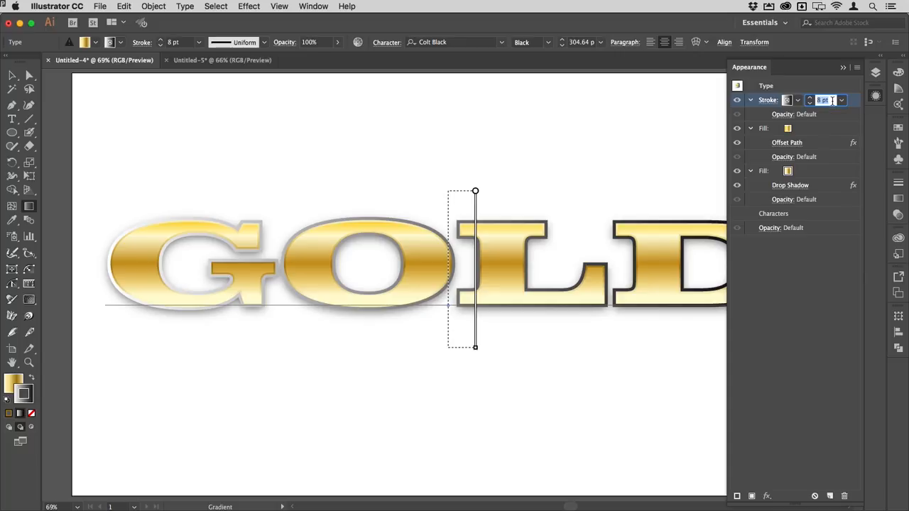
key(Return)
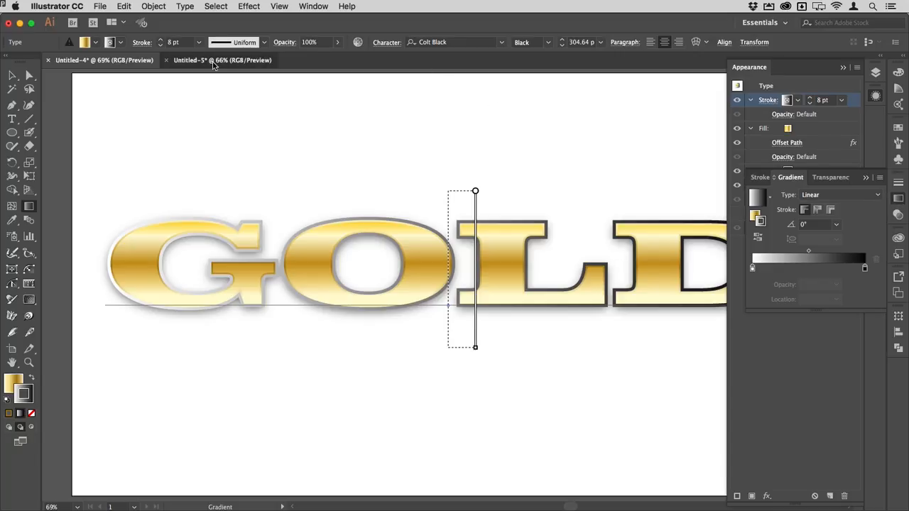
Switch to the Untitled-5 document and thicken the black circle's stroke to 100 pt
click(213, 61)
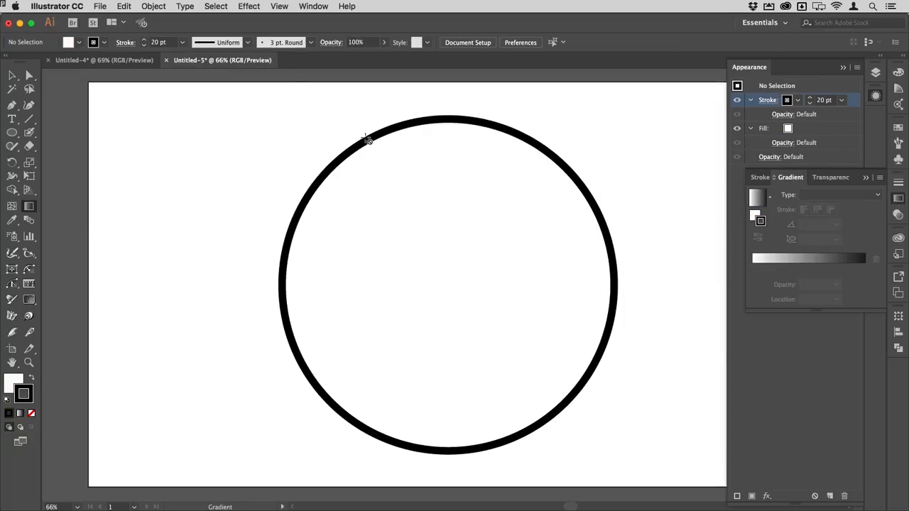
key(v)
click(385, 134)
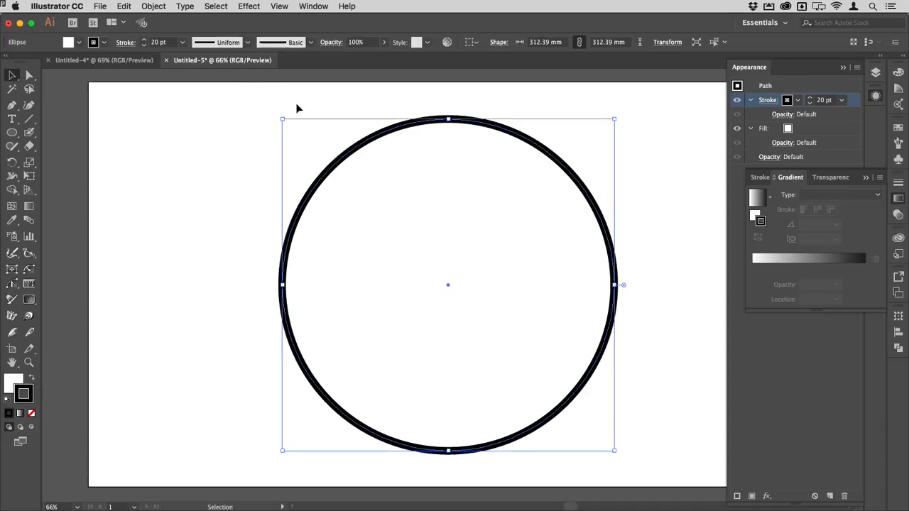
click(171, 42)
key(shift+Up)
key(shift+Up)
key(shift+Up)
key(shift+Up)
key(shift+Up)
key(shift+Up)
key(shift+Up)
key(shift+Up)
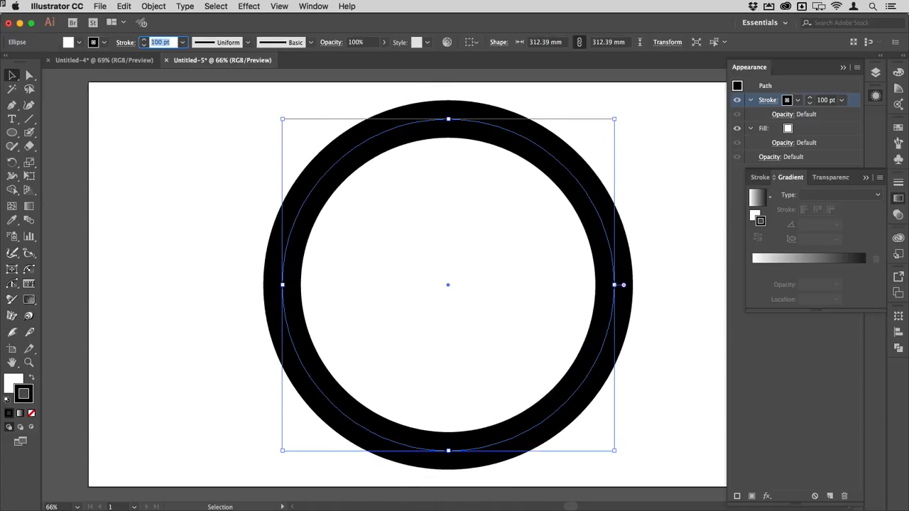
Apply the linear white-to-black gradient to the circle's stroke and run it along the stroke
key(Return)
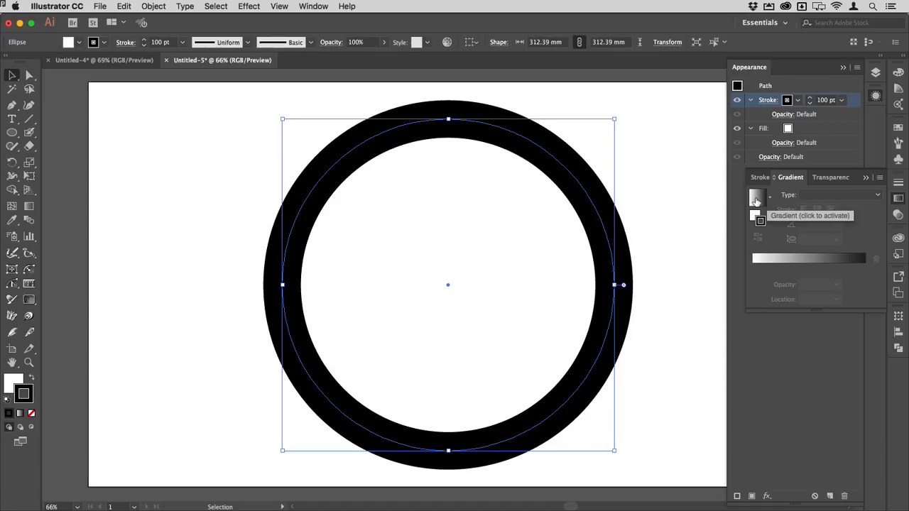
click(756, 201)
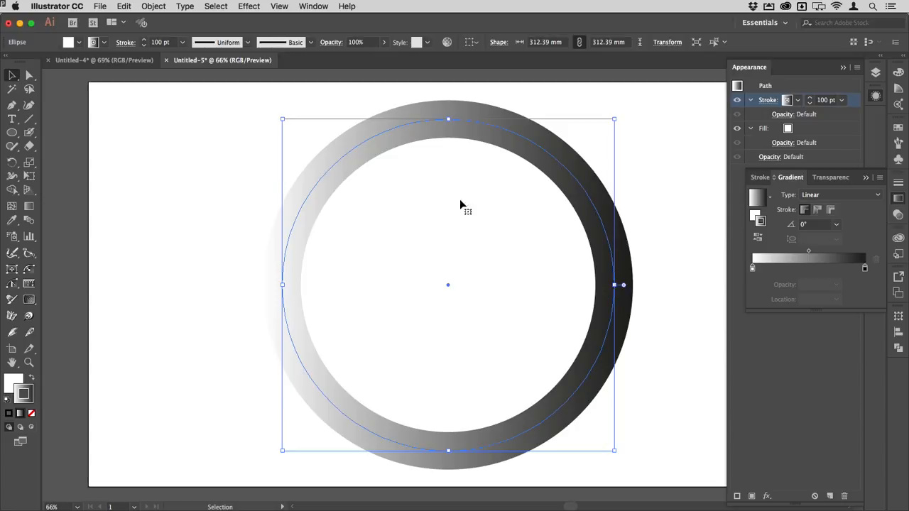
click(816, 210)
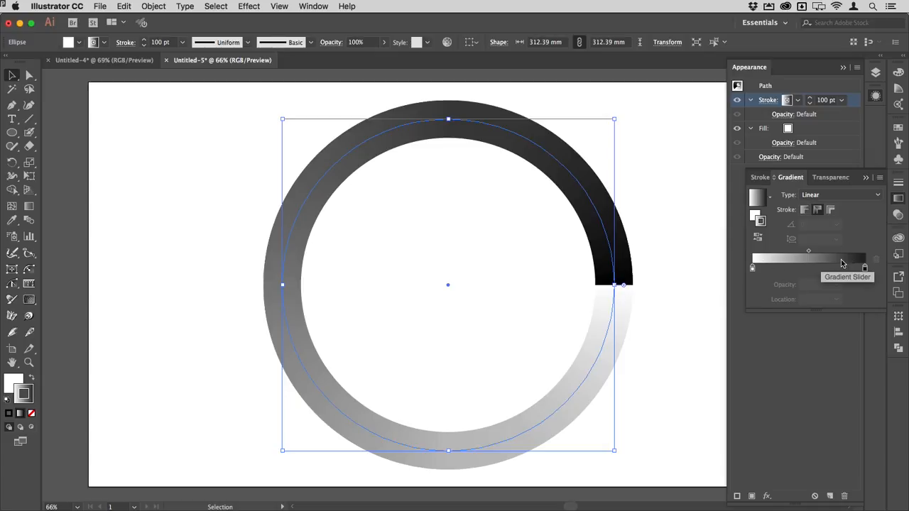
Run the gradient across the circle's stroke, then reverse its direction and flip it back
click(832, 212)
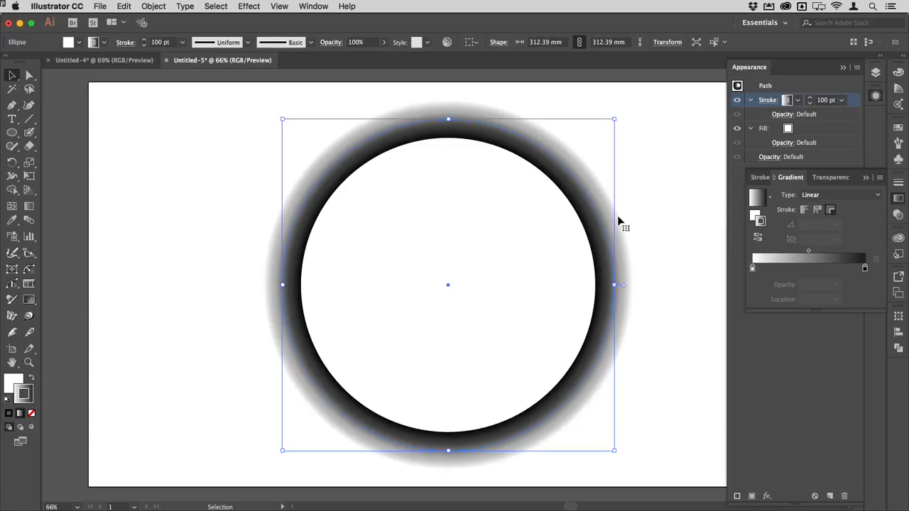
click(758, 239)
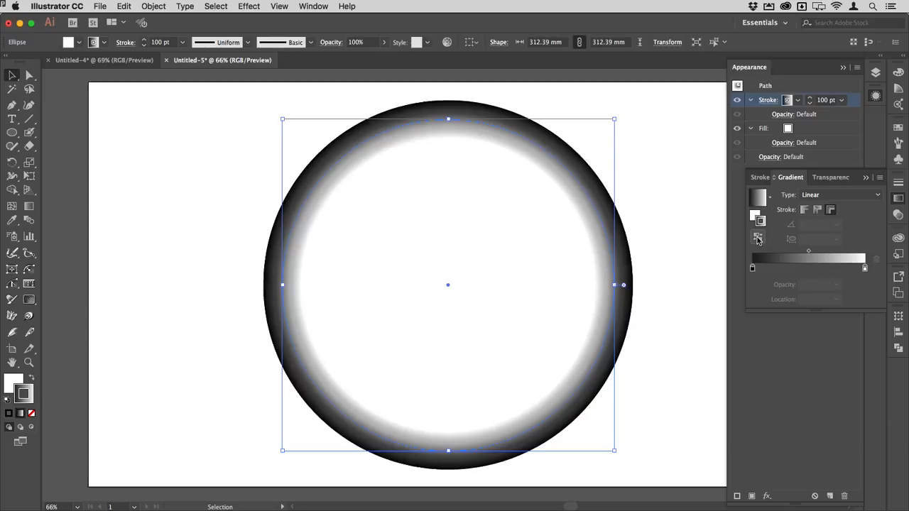
click(757, 239)
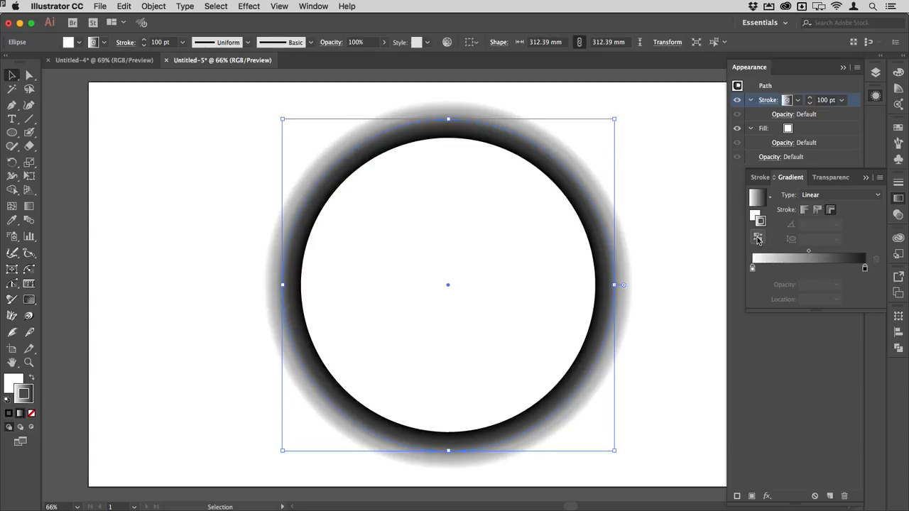
Switch to the Untitled-4 document, run the GOLD text's stroke gradient across the stroke and reverse it
click(88, 61)
double_click(598, 294)
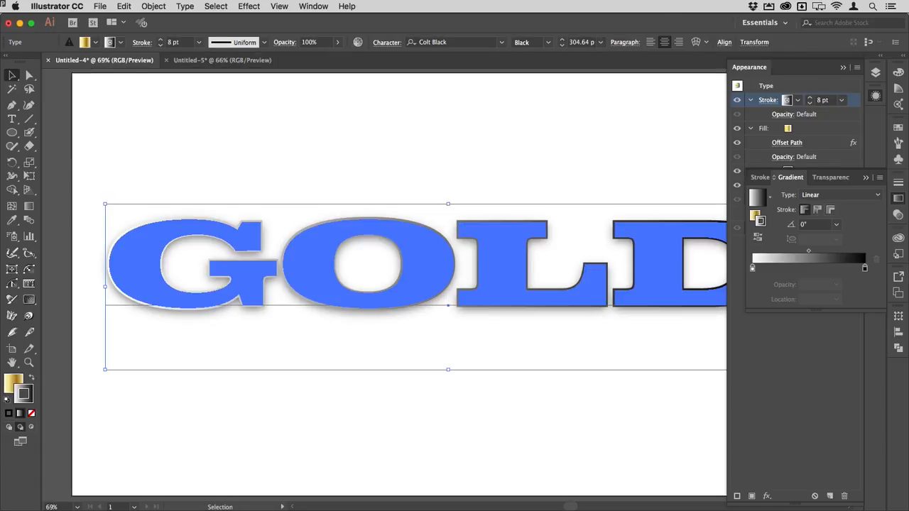
click(692, 230)
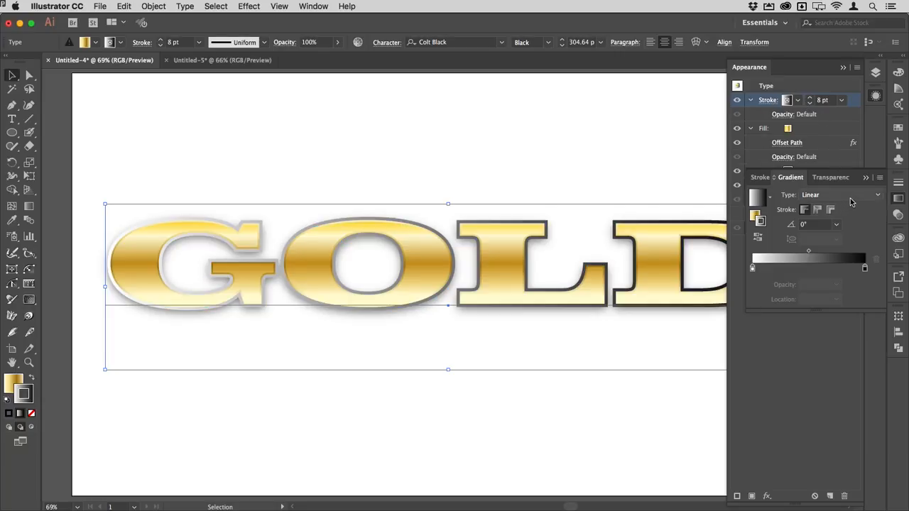
click(832, 210)
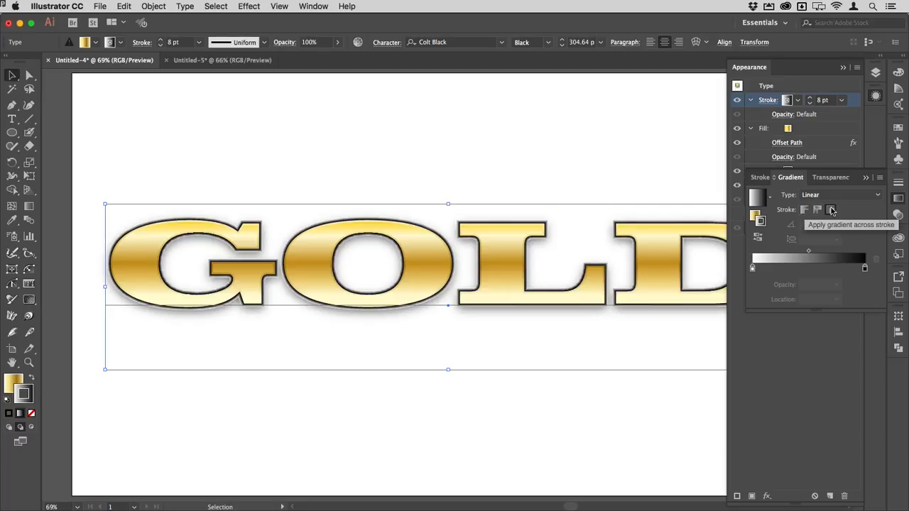
click(758, 240)
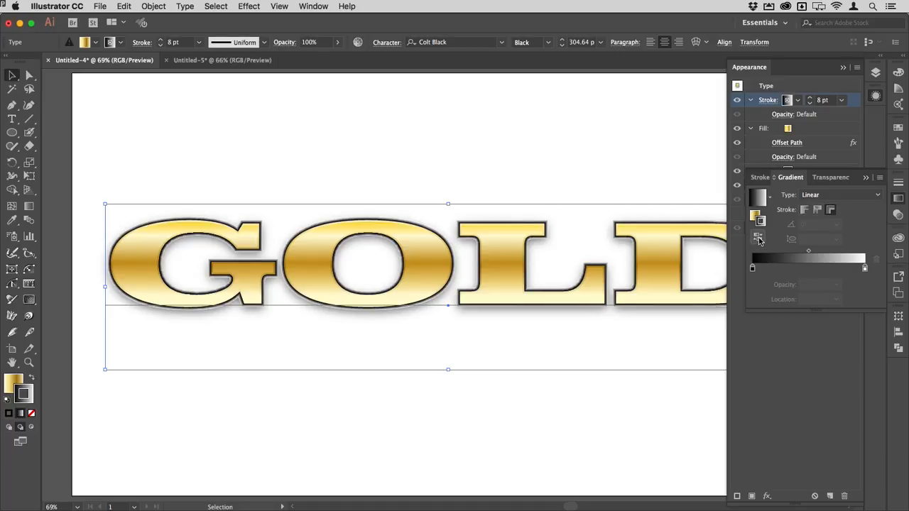
Set the white stop of the text's stroke gradient to 0% opacity
double_click(864, 269)
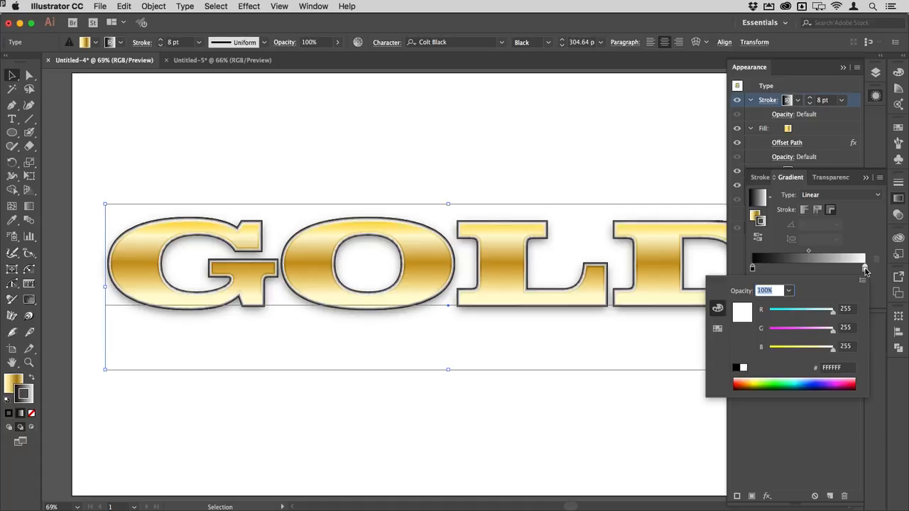
click(788, 291)
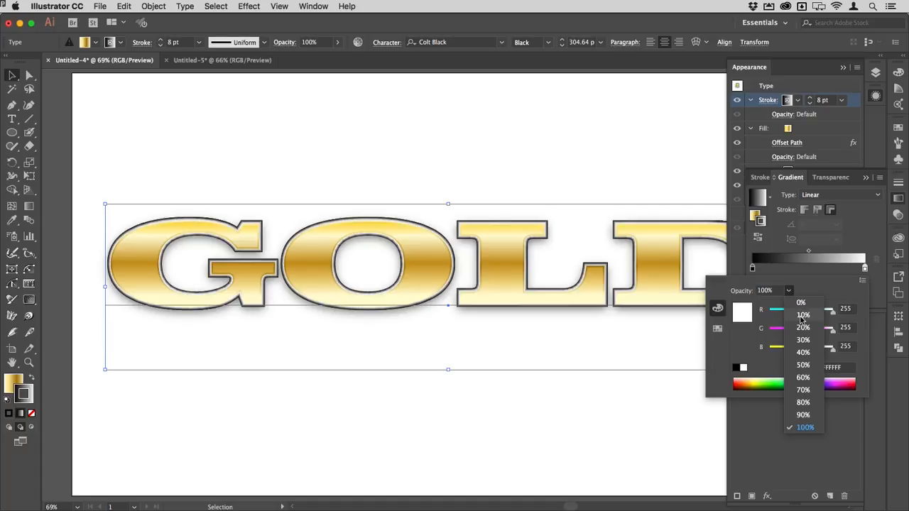
click(801, 304)
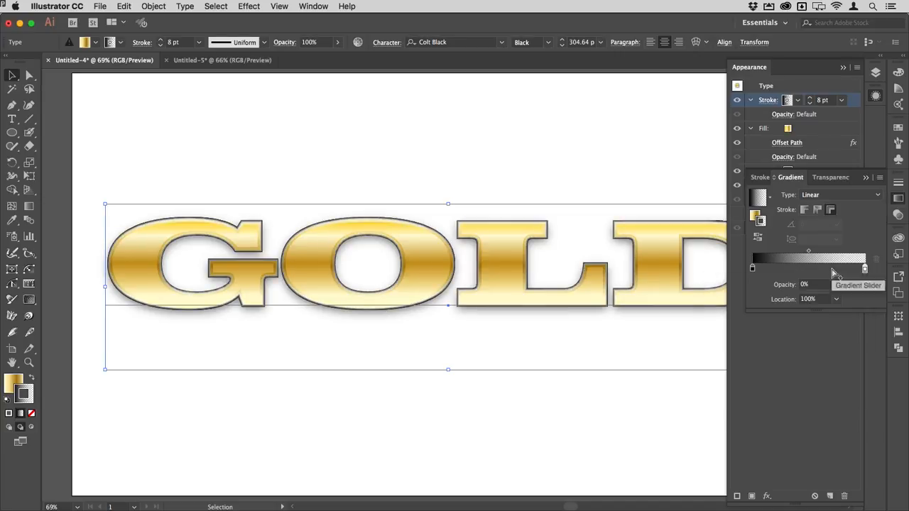
Recolor the black stop of the text's stroke gradient to dark brown 552100
double_click(753, 269)
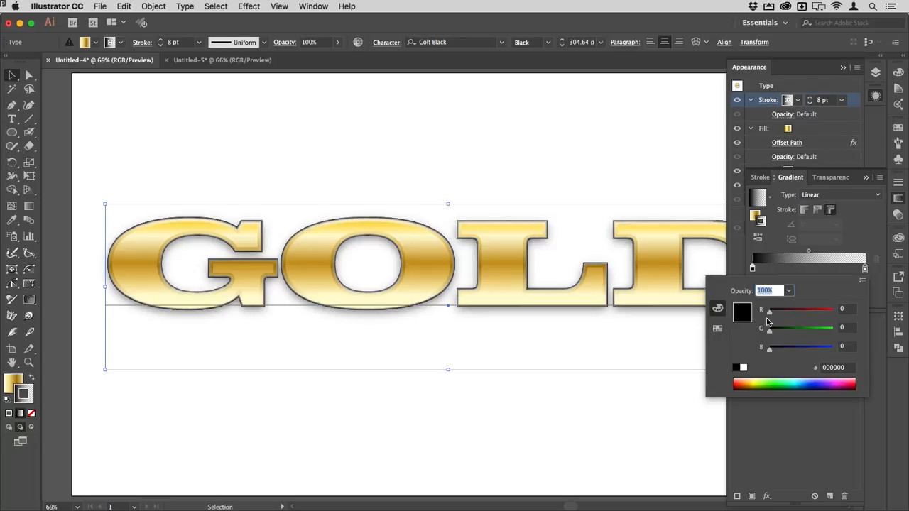
click(717, 329)
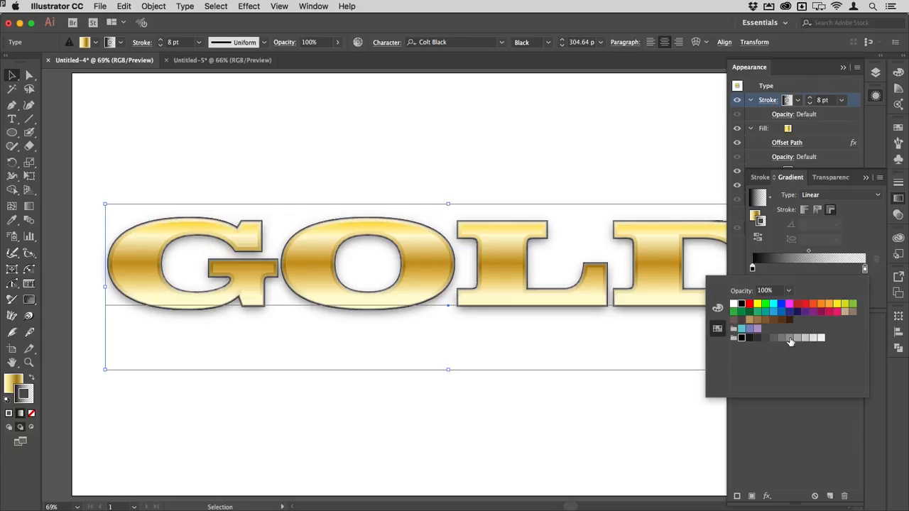
click(717, 307)
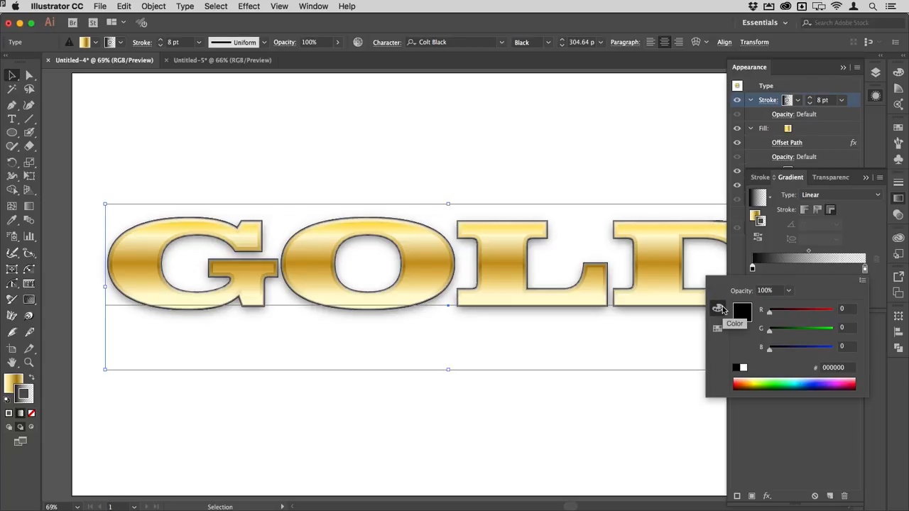
click(747, 379)
drag(744, 379, 743, 384)
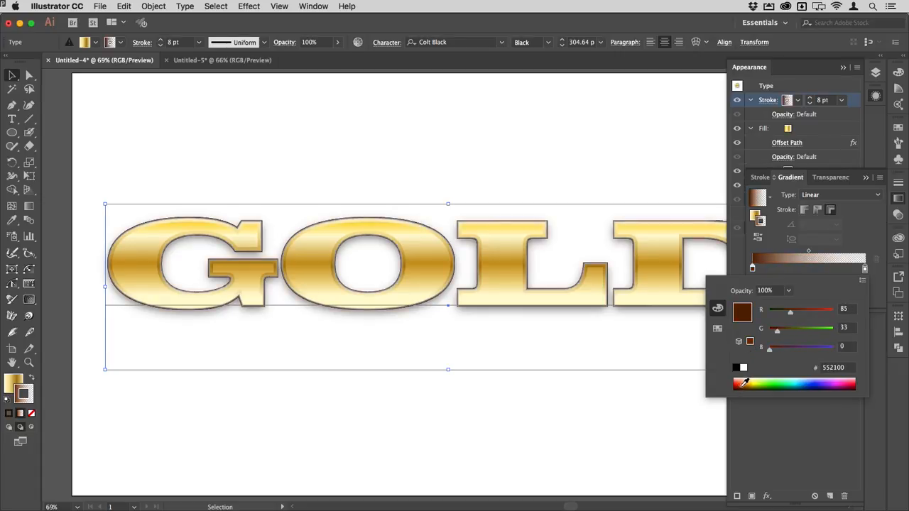
click(829, 416)
click(829, 416)
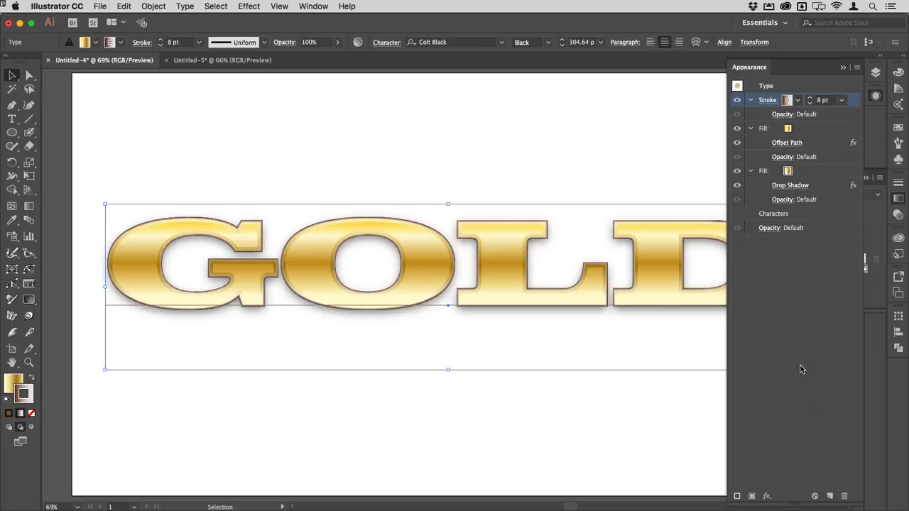
click(624, 202)
key(super+space)
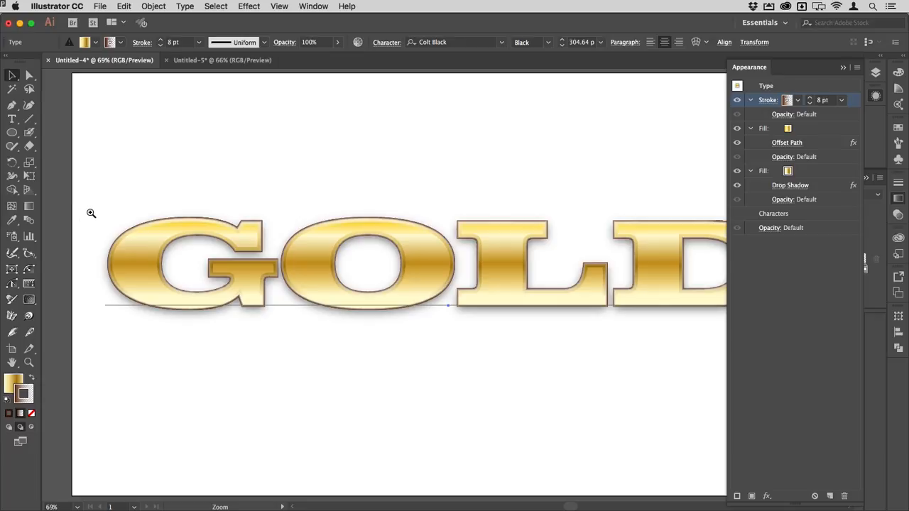
drag(91, 213, 164, 322)
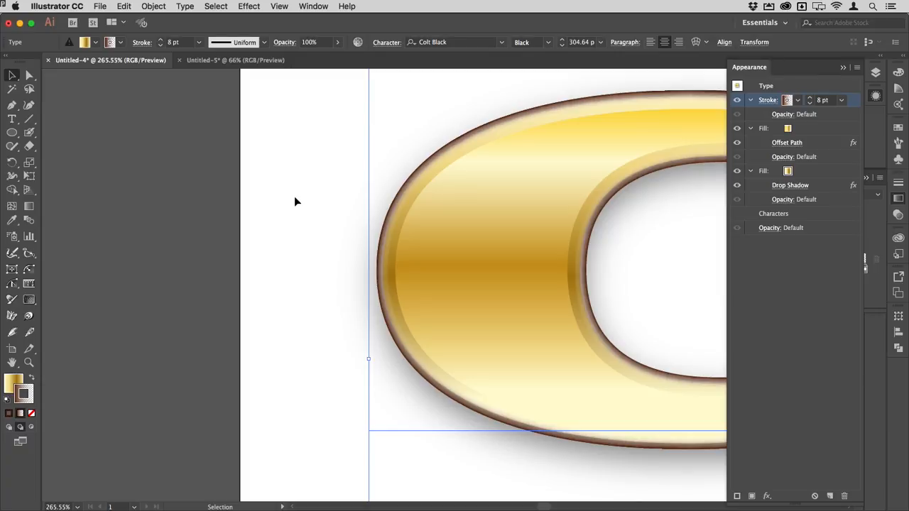
click(249, 7)
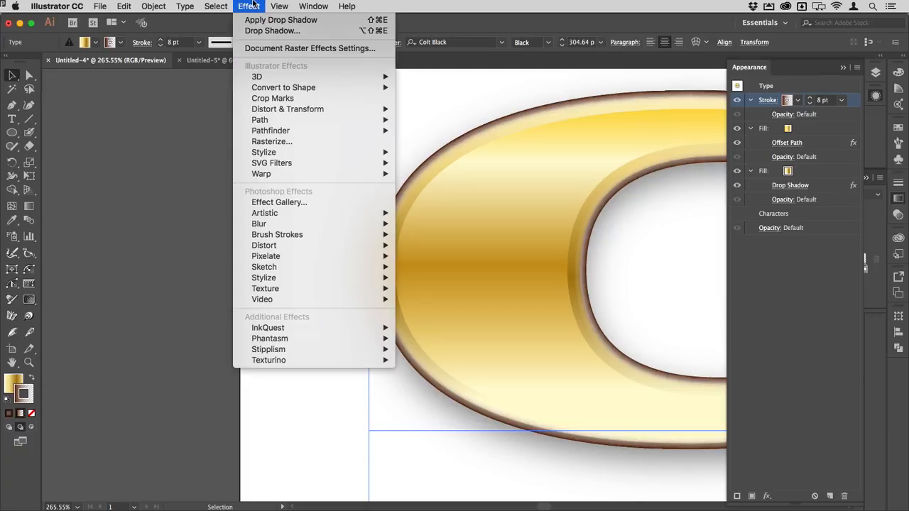
mouse_move(262, 125)
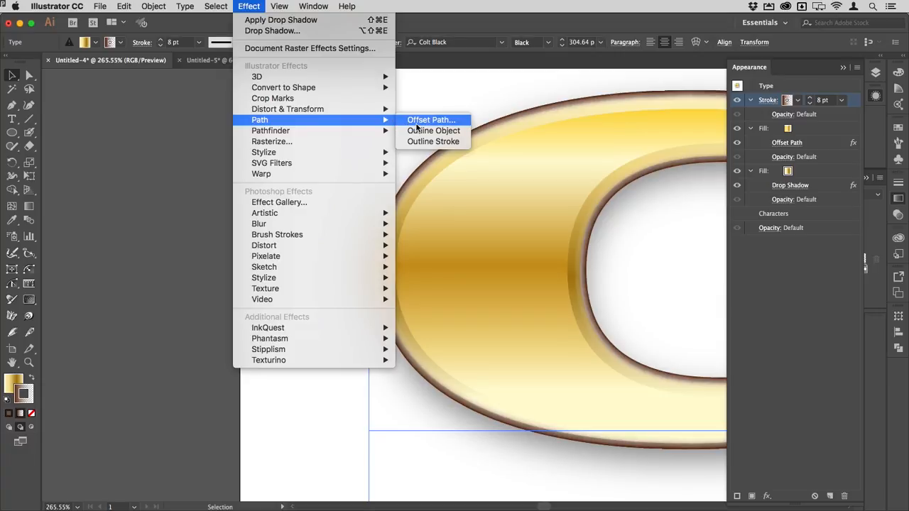
click(320, 477)
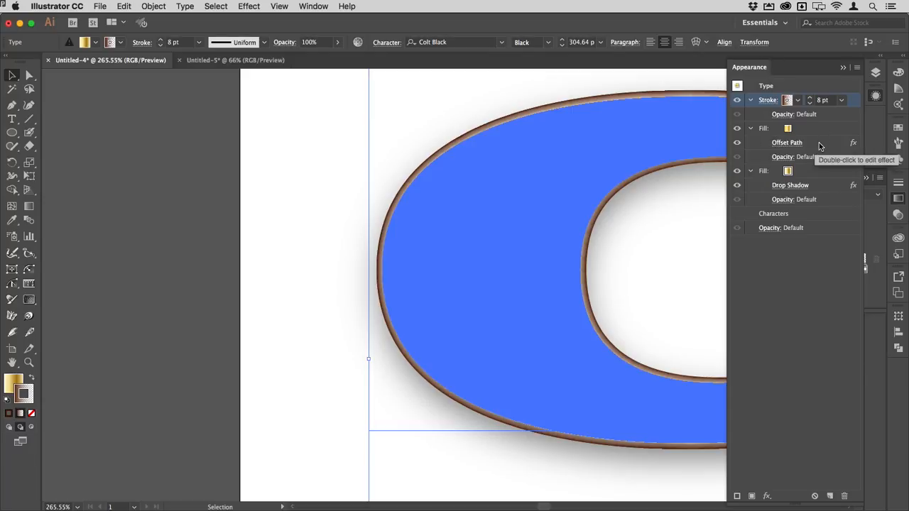
Copy the Offset Path effect from the upper fill onto the text's stroke, and deselect the text
click(818, 144)
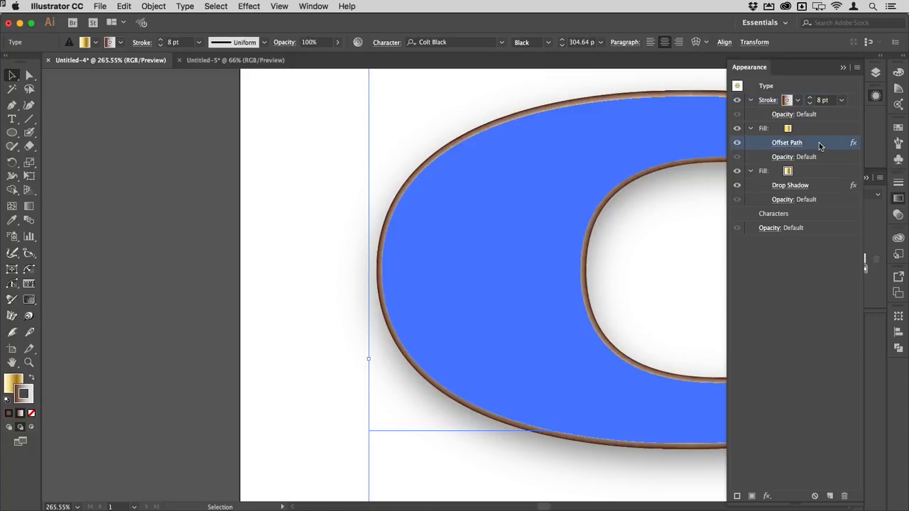
drag(818, 145, 823, 101)
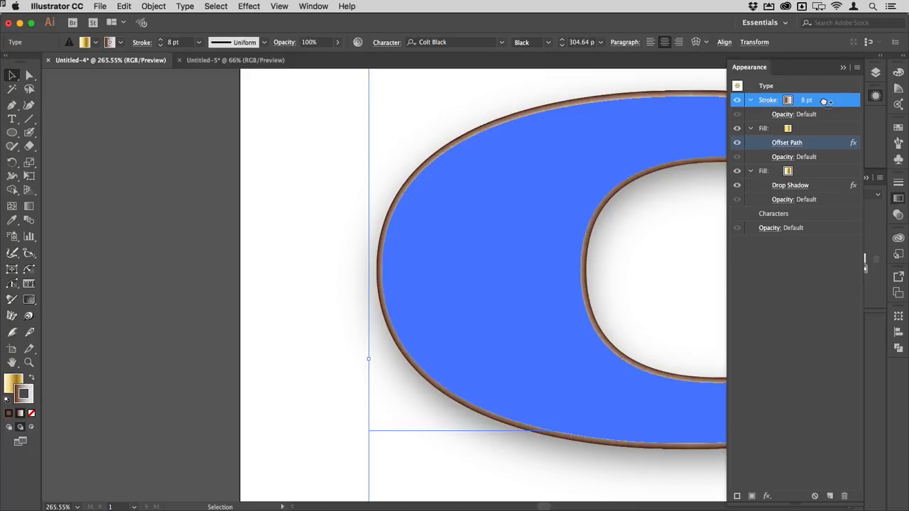
drag(823, 101, 824, 101)
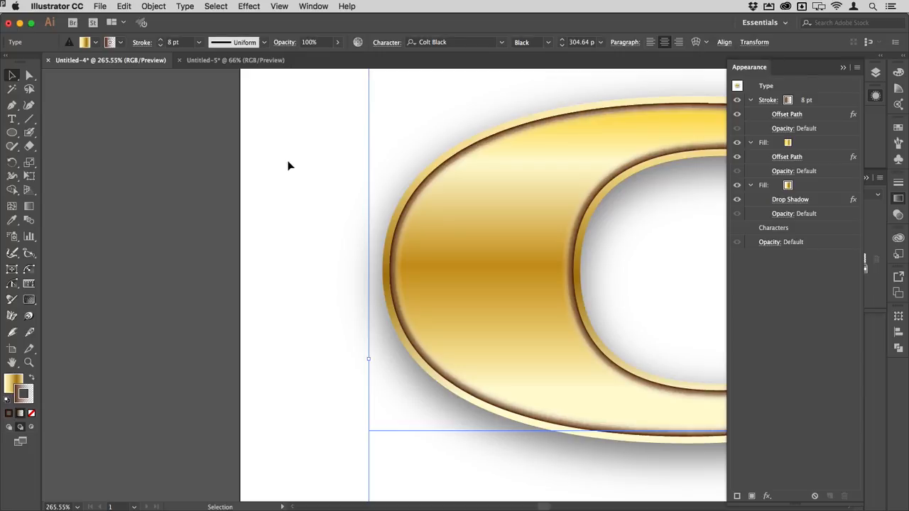
click(287, 165)
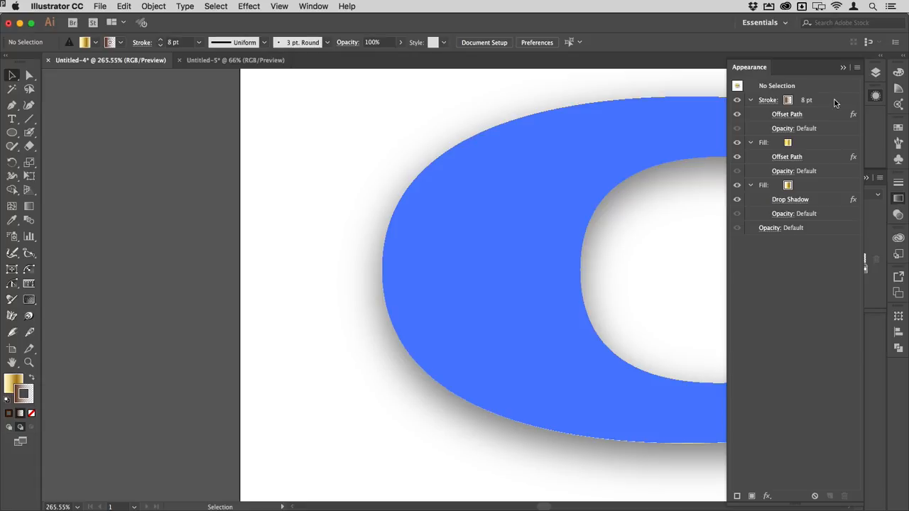
Try to set the stroke's blend mode to Multiply without the text selected
click(787, 130)
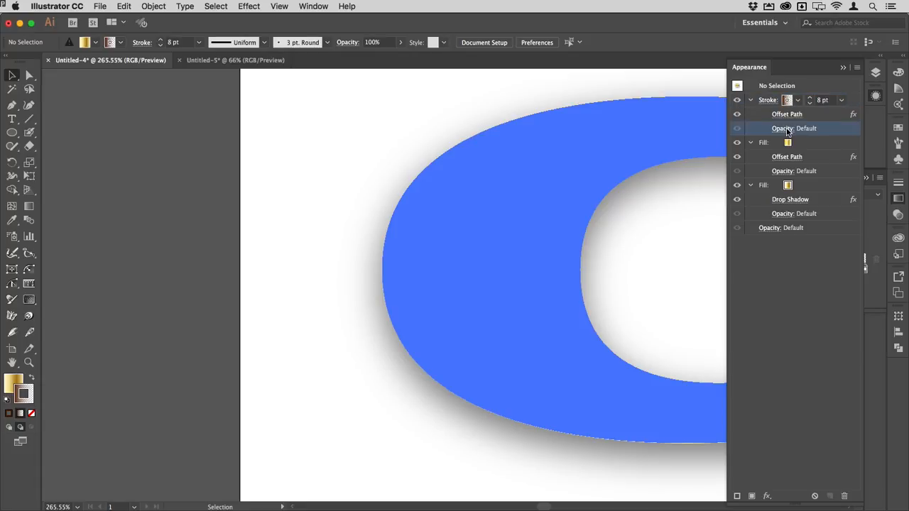
click(785, 130)
click(712, 150)
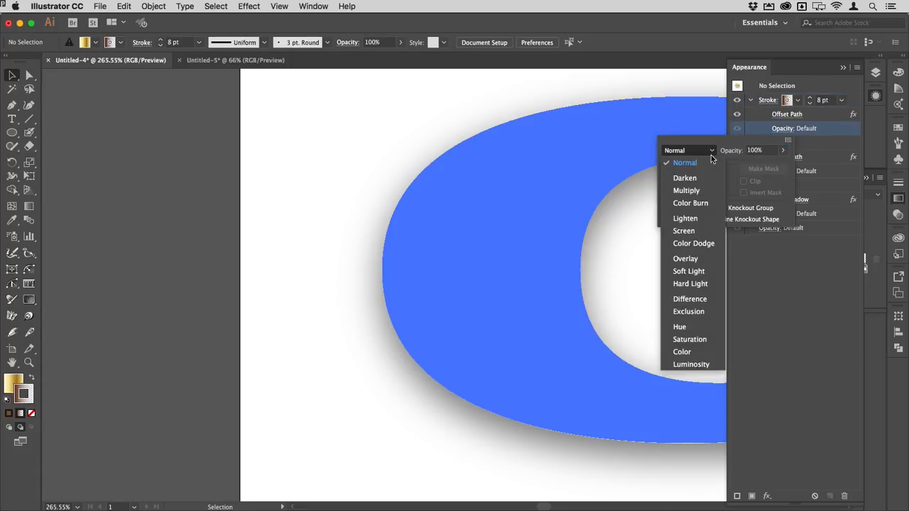
click(705, 191)
click(301, 137)
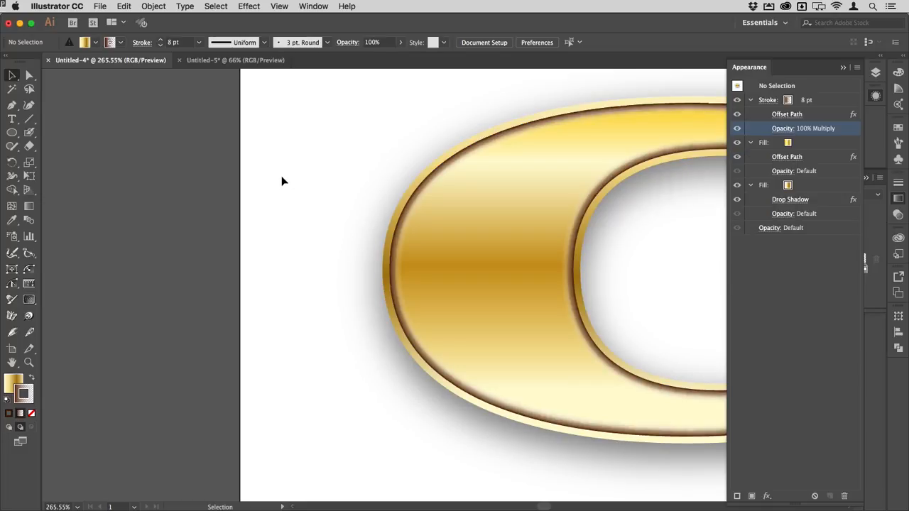
Select the GOLD text, set its stroke's blend mode to Multiply, and deselect it
key(super+0)
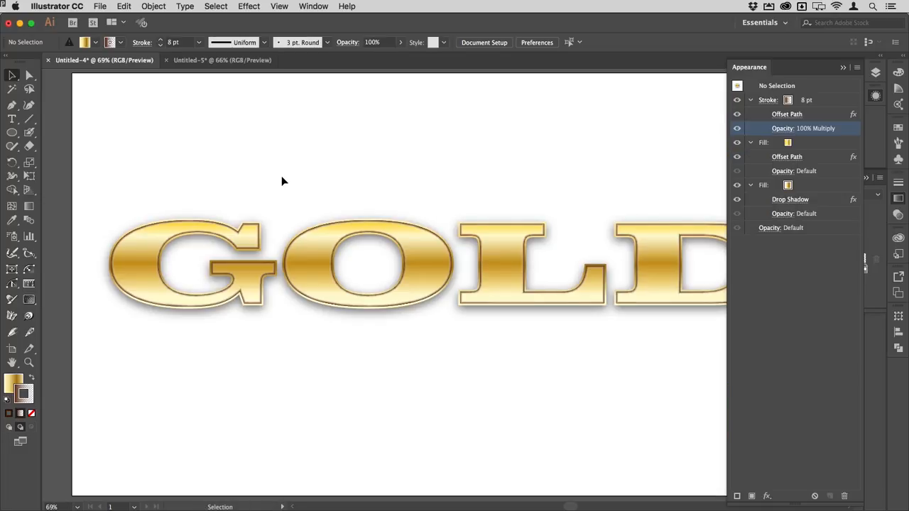
click(312, 249)
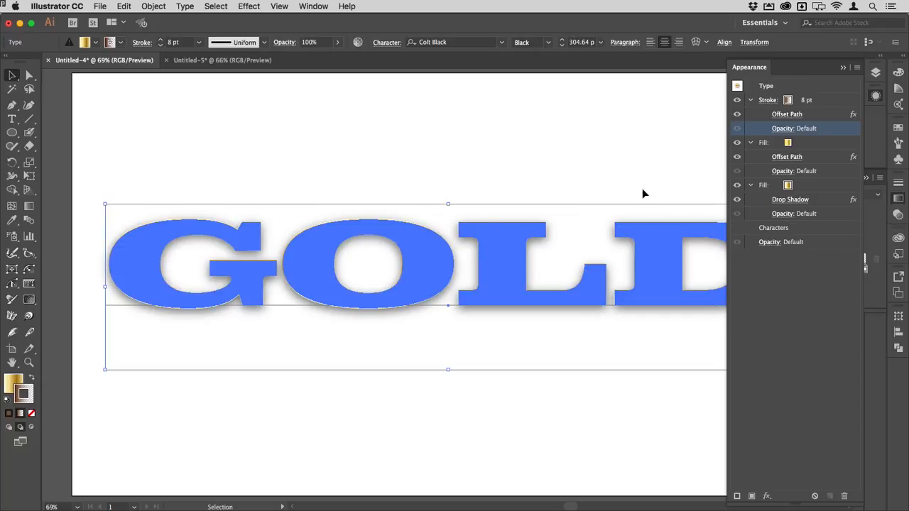
click(785, 129)
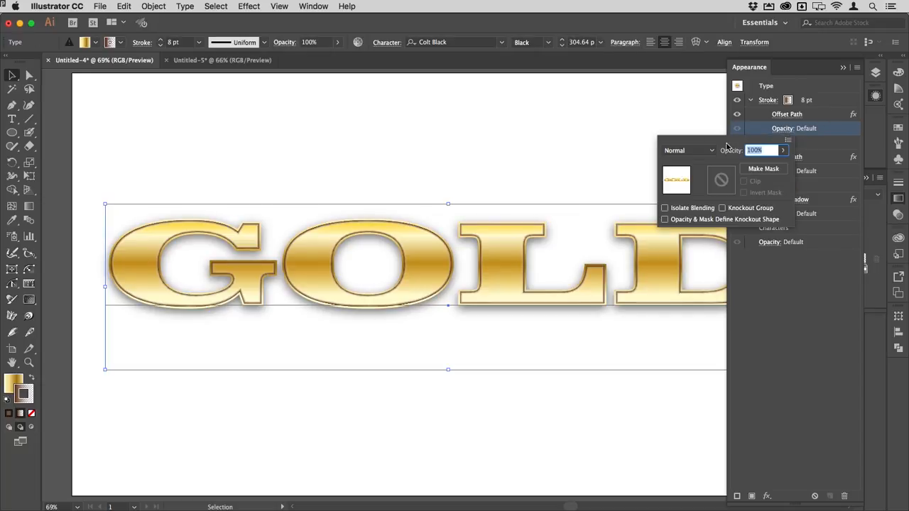
click(704, 150)
click(692, 122)
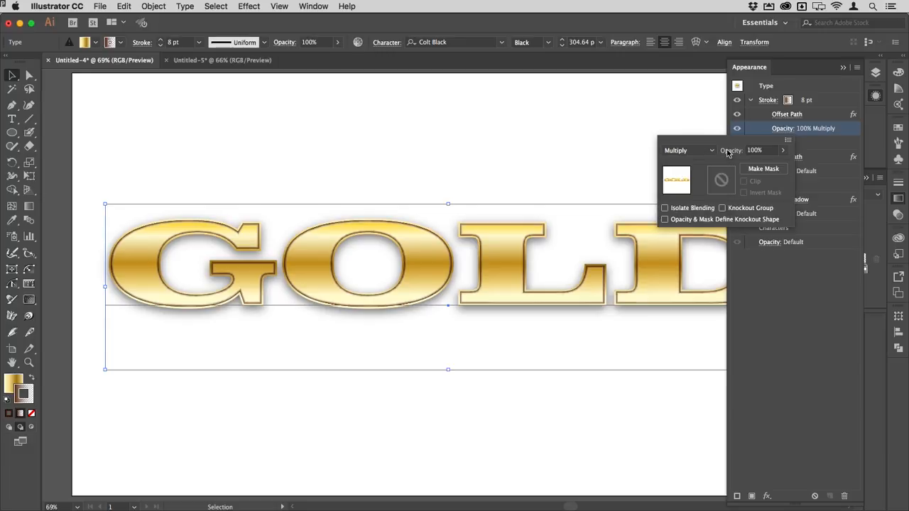
click(588, 128)
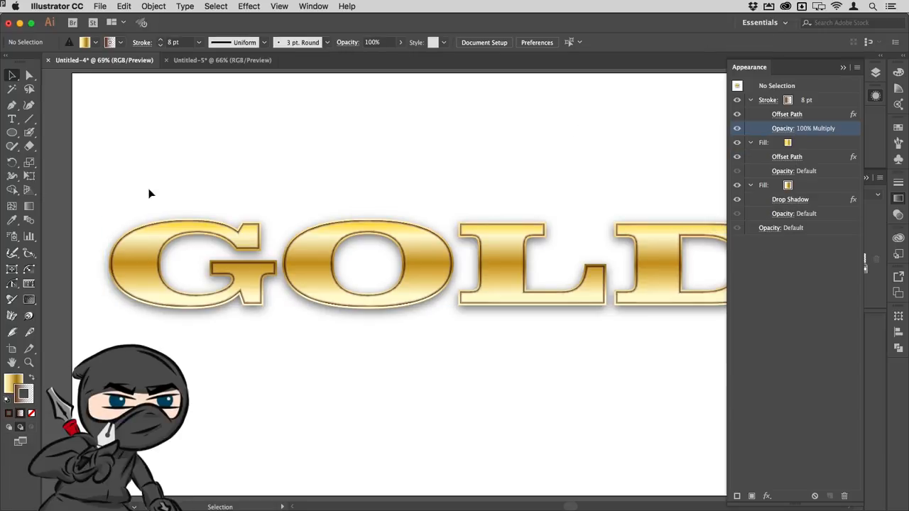
Inspect the outline and stroke shading along the edge of the letter G up close
drag(79, 225, 150, 270)
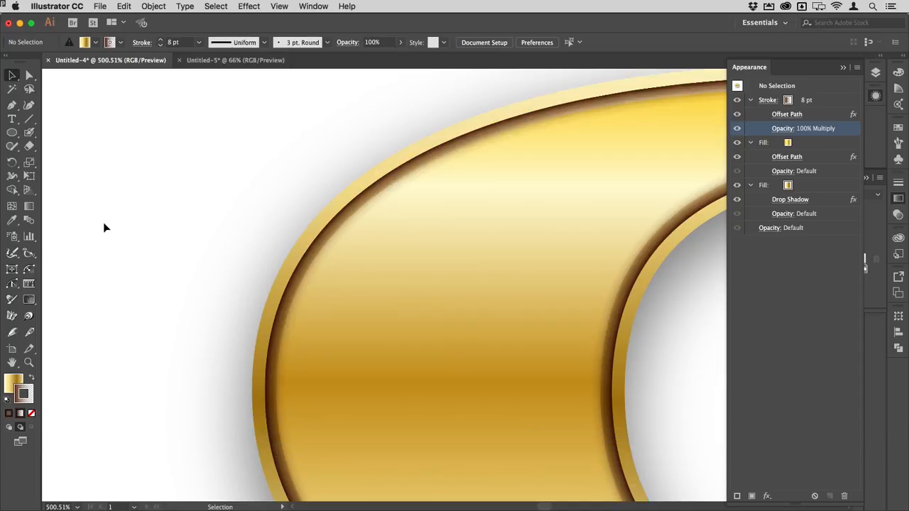
key(super+0)
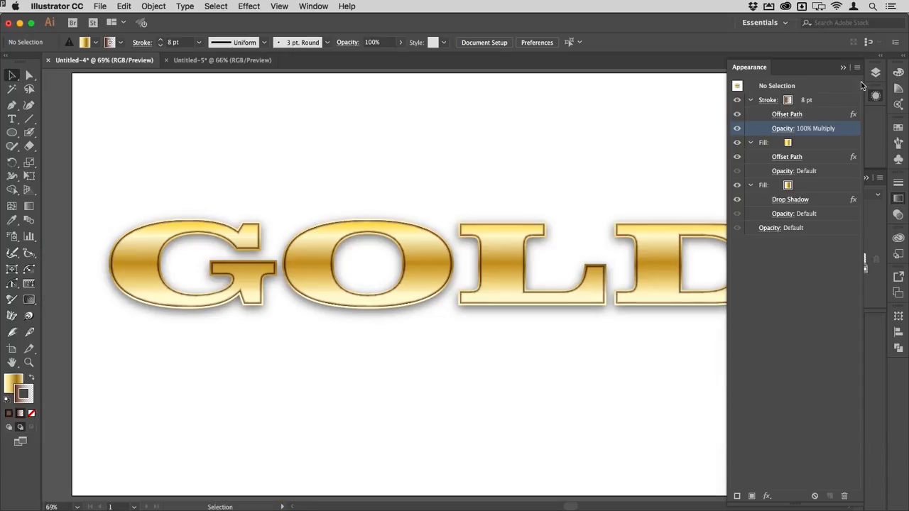
key(super+F9)
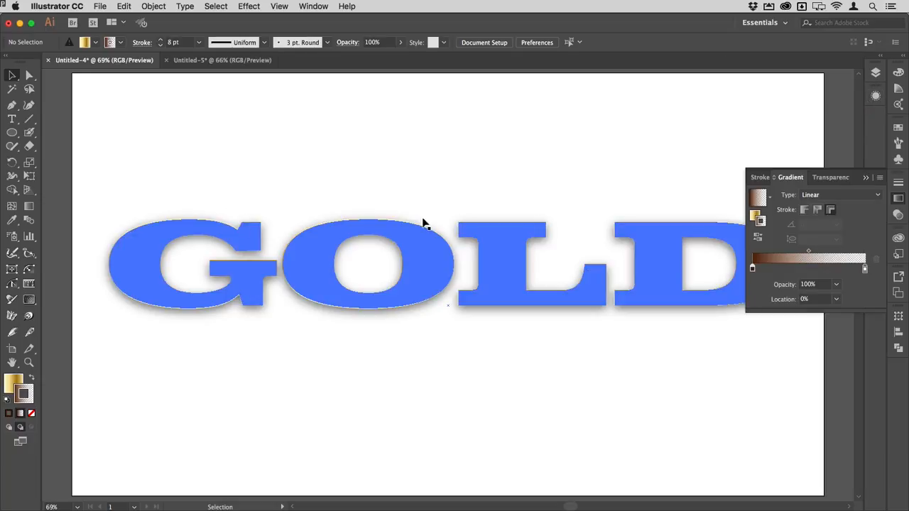
click(898, 198)
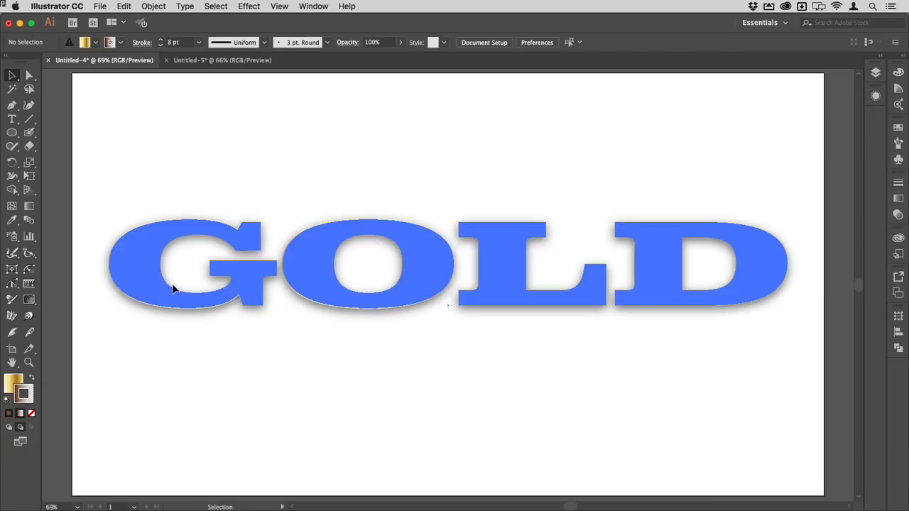
Replace the letter G with B so the gold text reads BOLD
key(t)
click(227, 277)
key(shift+Right)
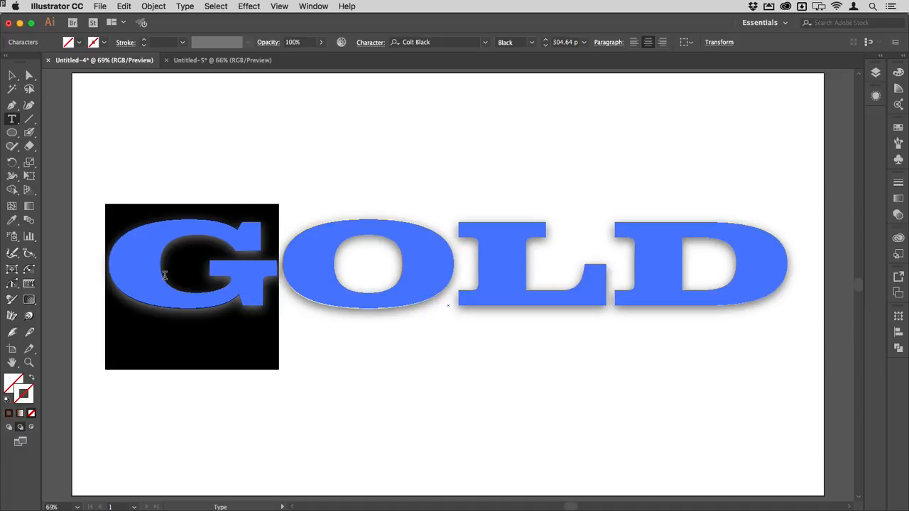
text(B)
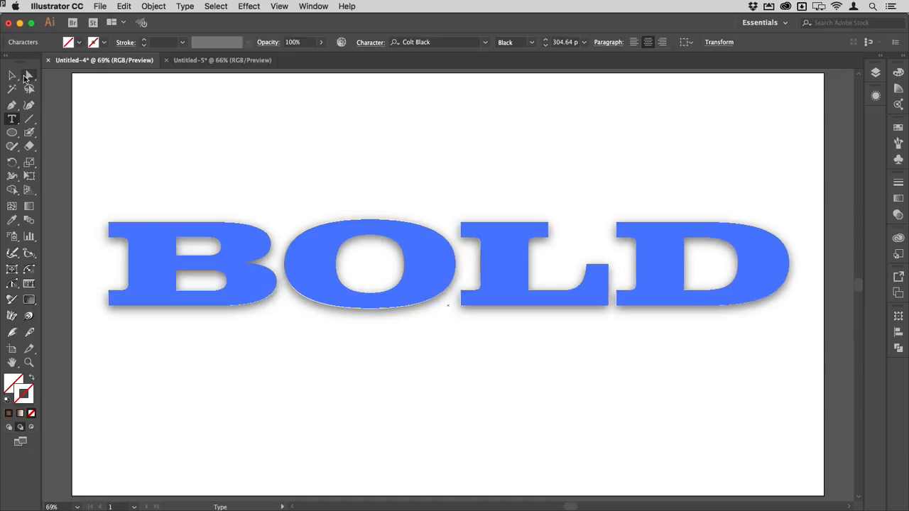
key(Escape)
Change the first letter B back to G so the text reads GOLD, and deselect it
key(t)
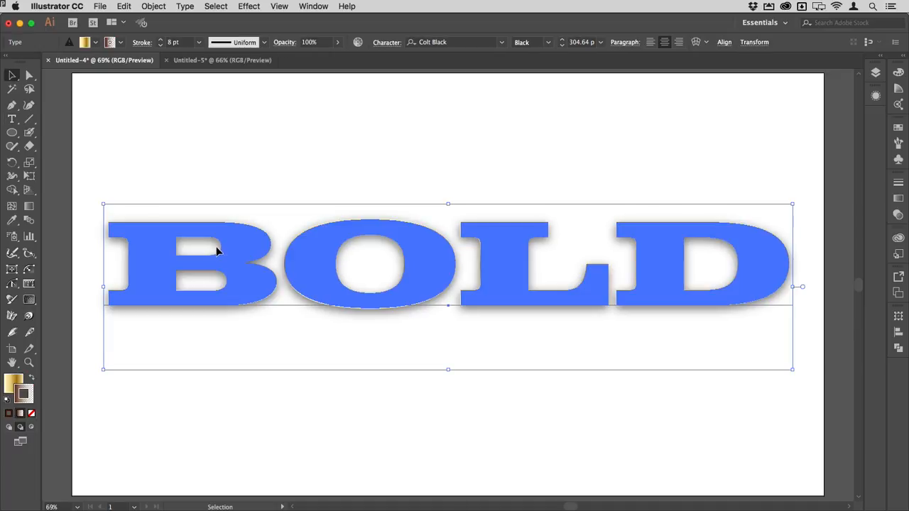
drag(262, 250, 155, 249)
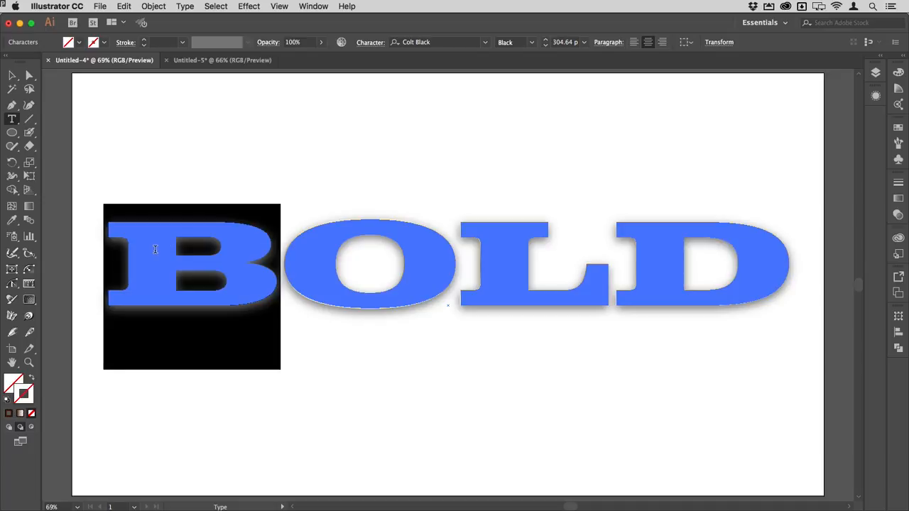
text(G)
key(Escape)
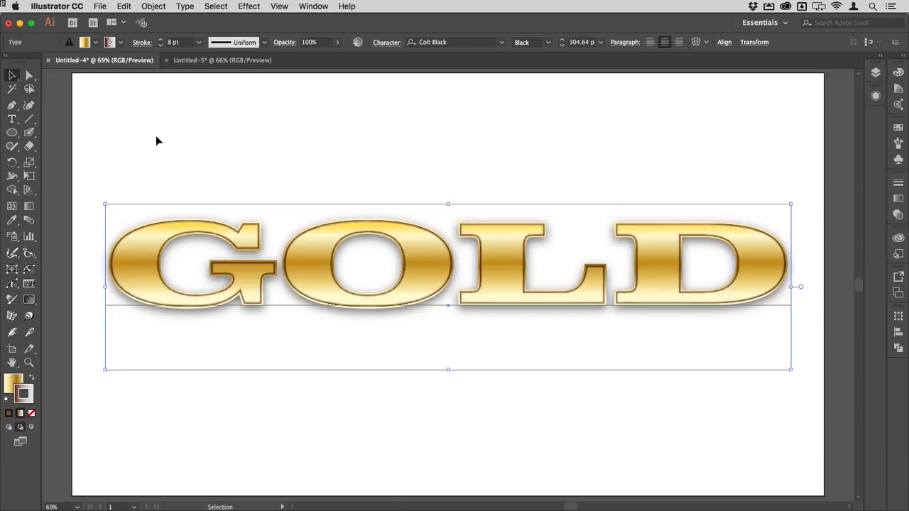
click(215, 156)
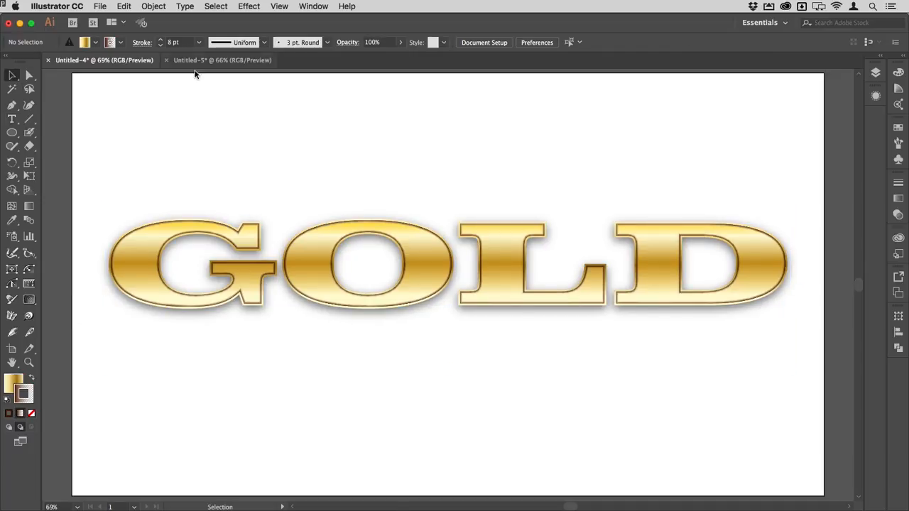
Draw a rectangle about 207 by 98 mm above the G and O, and remove its stroke
key(m)
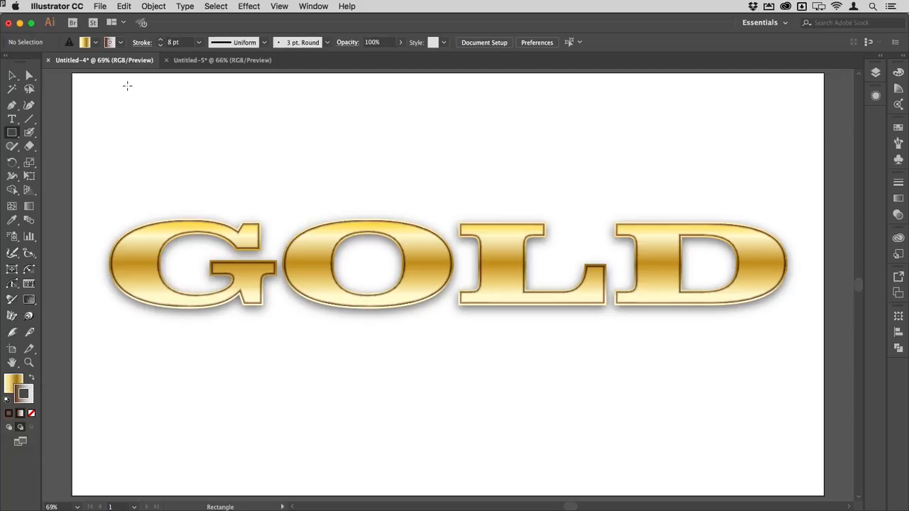
drag(125, 85, 357, 193)
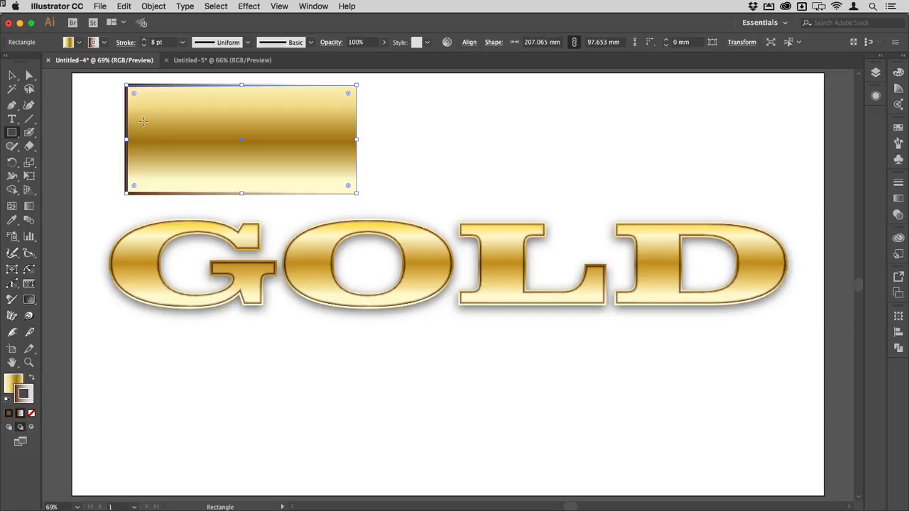
key(slash)
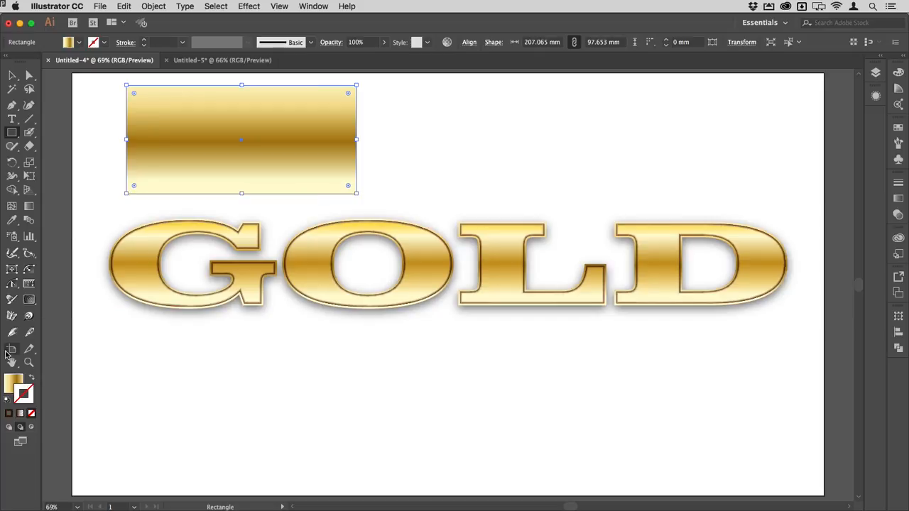
Fill the rectangle with the red-to-black radial gradient New Gradient Swatch 1
key(x)
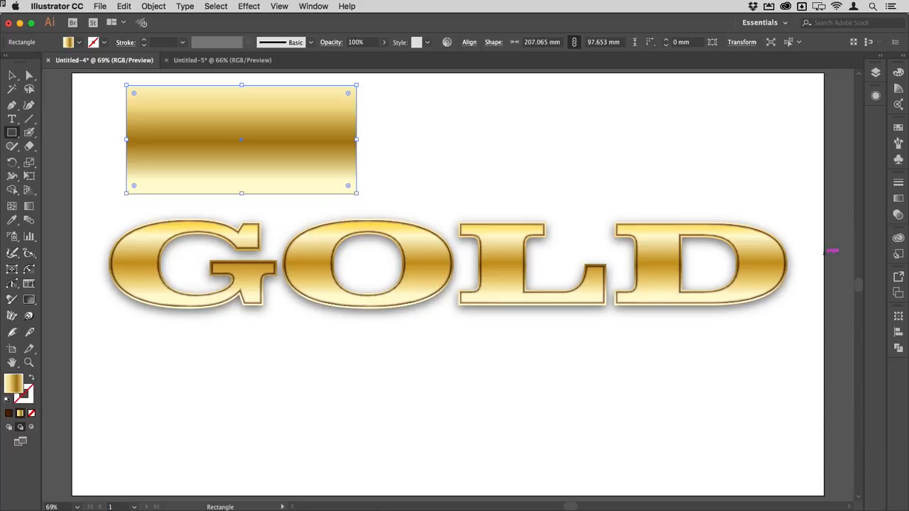
click(898, 198)
click(769, 197)
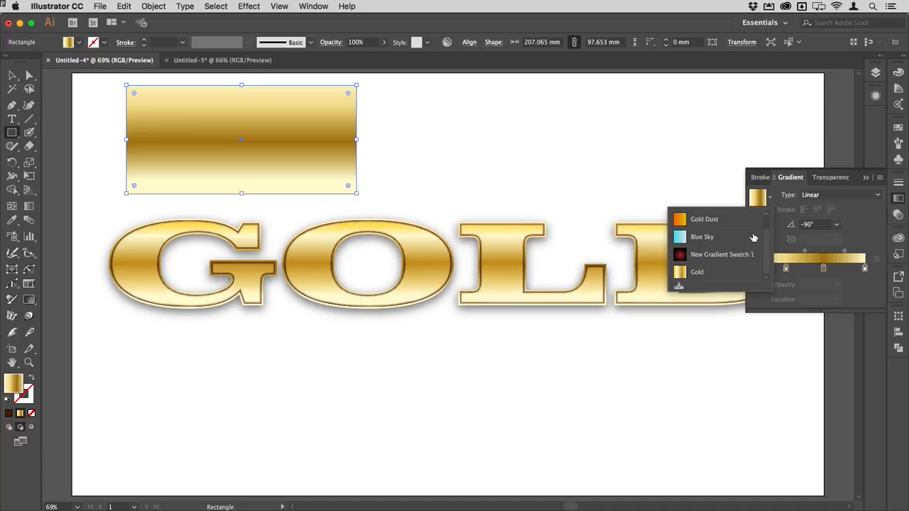
click(736, 257)
click(898, 200)
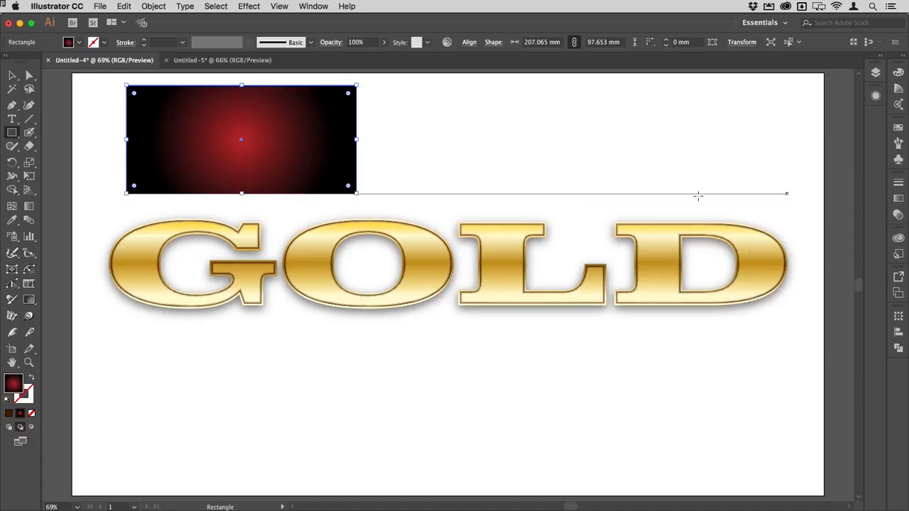
Align the rectangle to the artboard's top-left corner, enlarge it to 677.333 by 381 mm to cover the artboard, and place it behind the text
click(11, 75)
drag(214, 120, 162, 108)
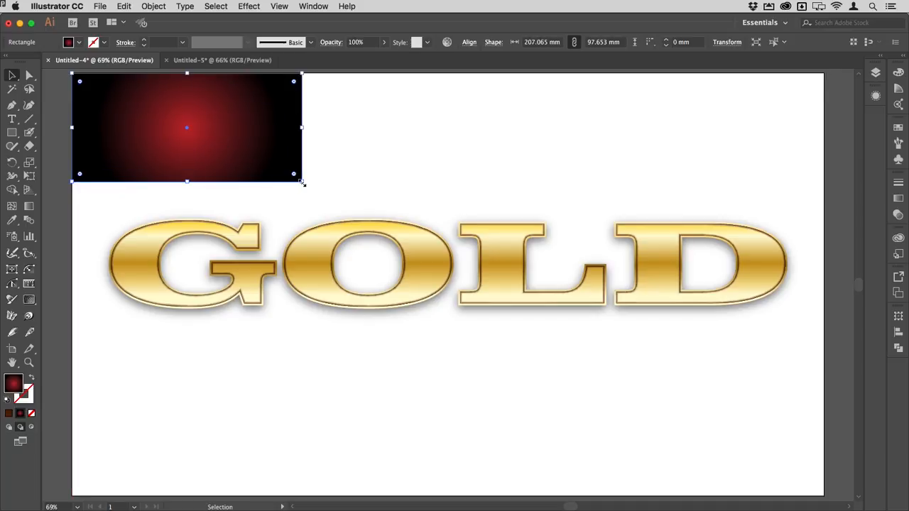
drag(301, 182, 824, 476)
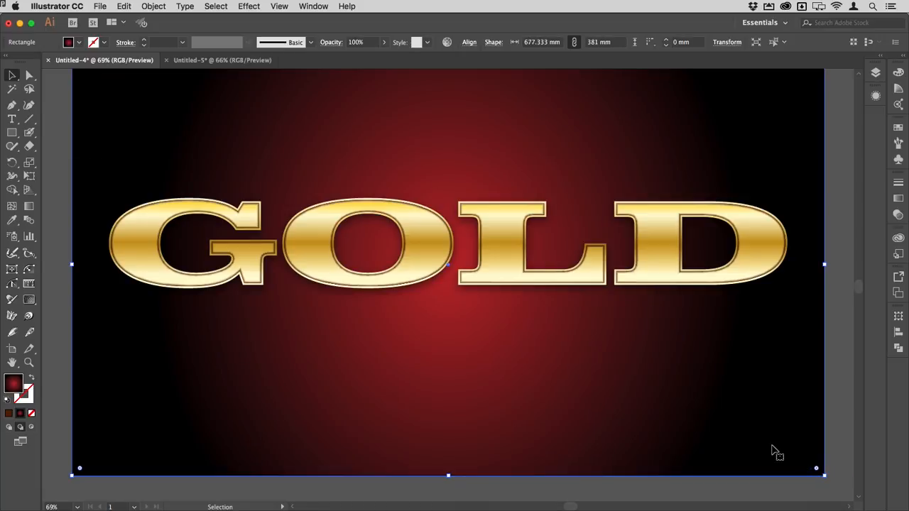
Flatten the background's radial gradient into a wide ellipse and extend it past the artboard's right edge, and deselect the rectangle
key(super+minus)
key(super+minus)
key(super+minus)
key(super+minus)
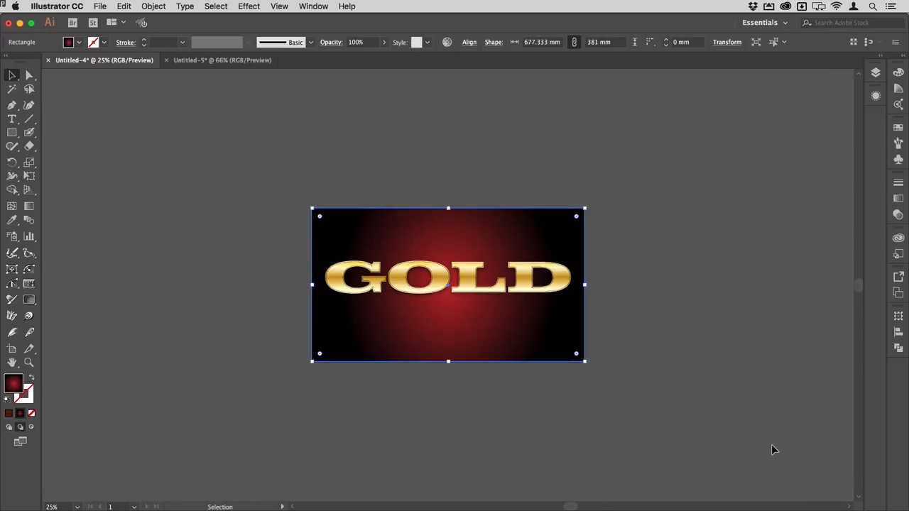
key(g)
mouse_move(472, 259)
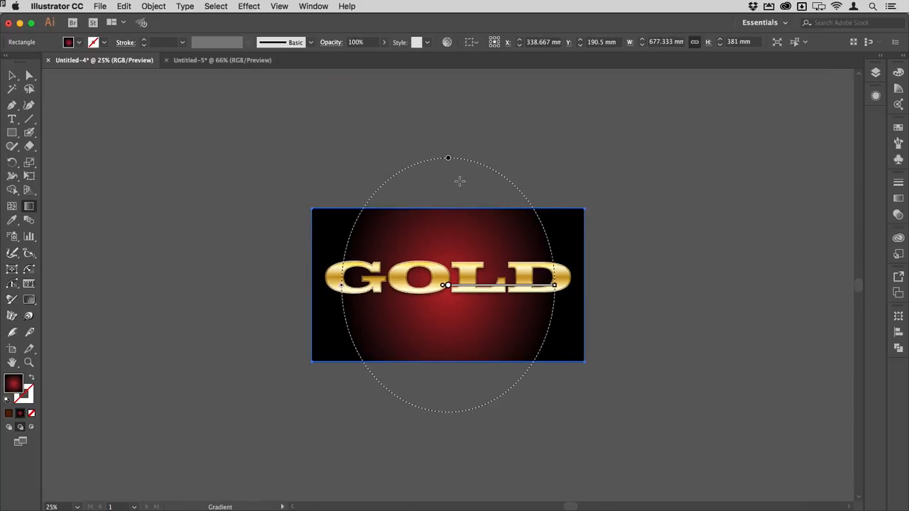
drag(448, 159, 461, 250)
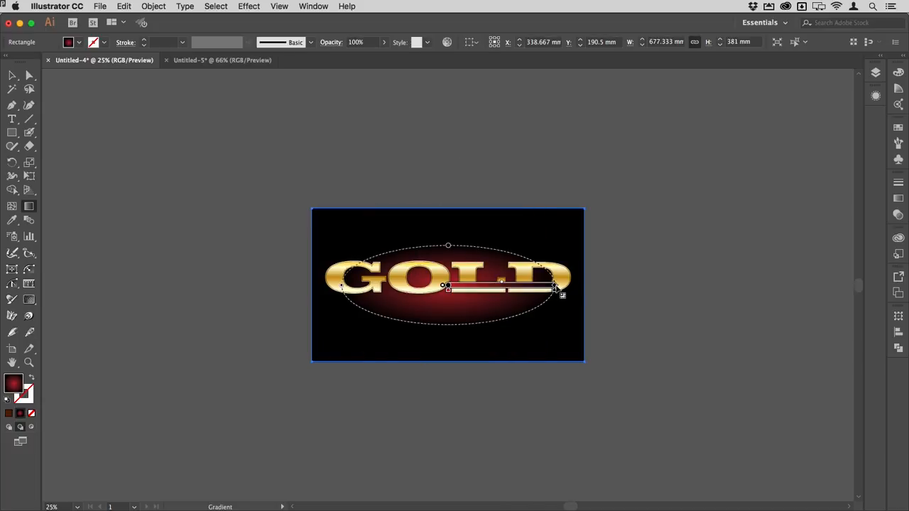
drag(554, 285, 607, 286)
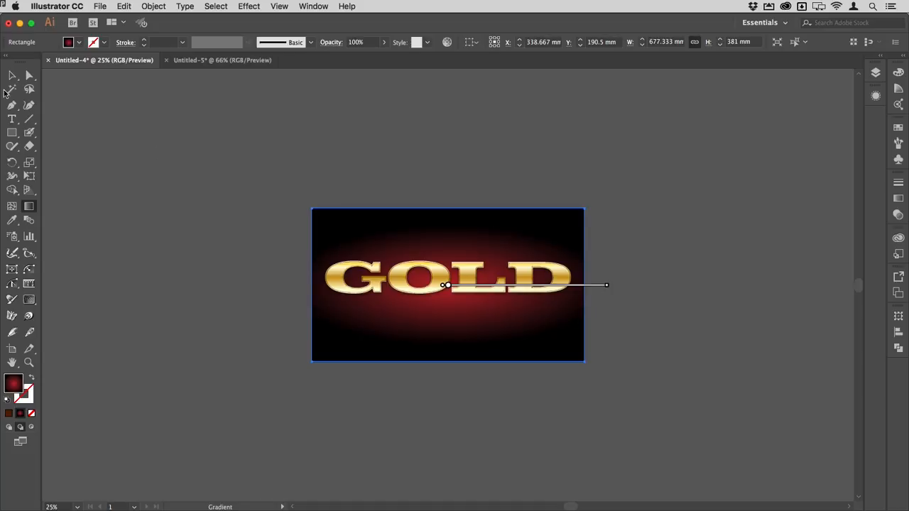
click(13, 74)
click(250, 163)
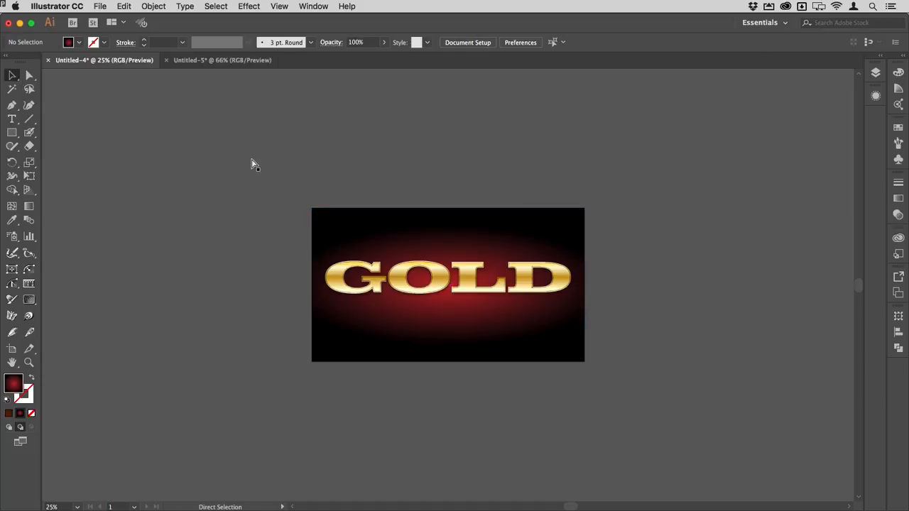
key(super+0)
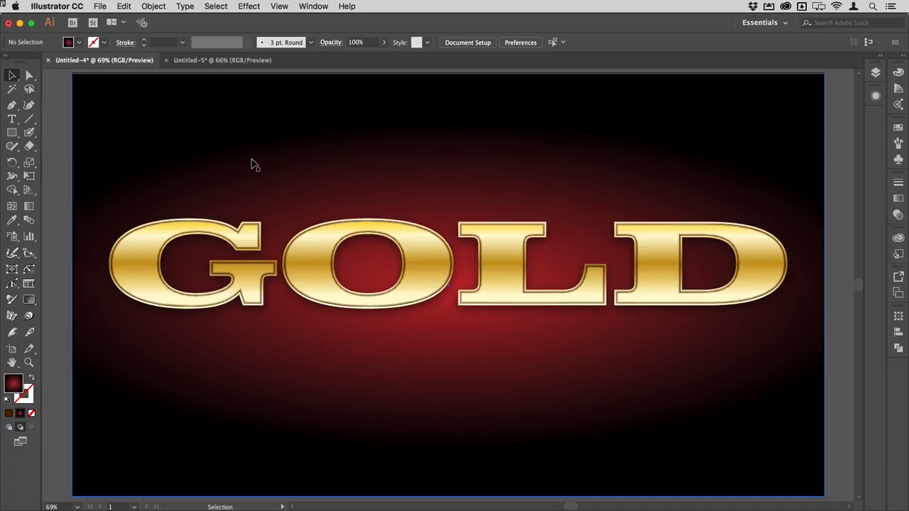